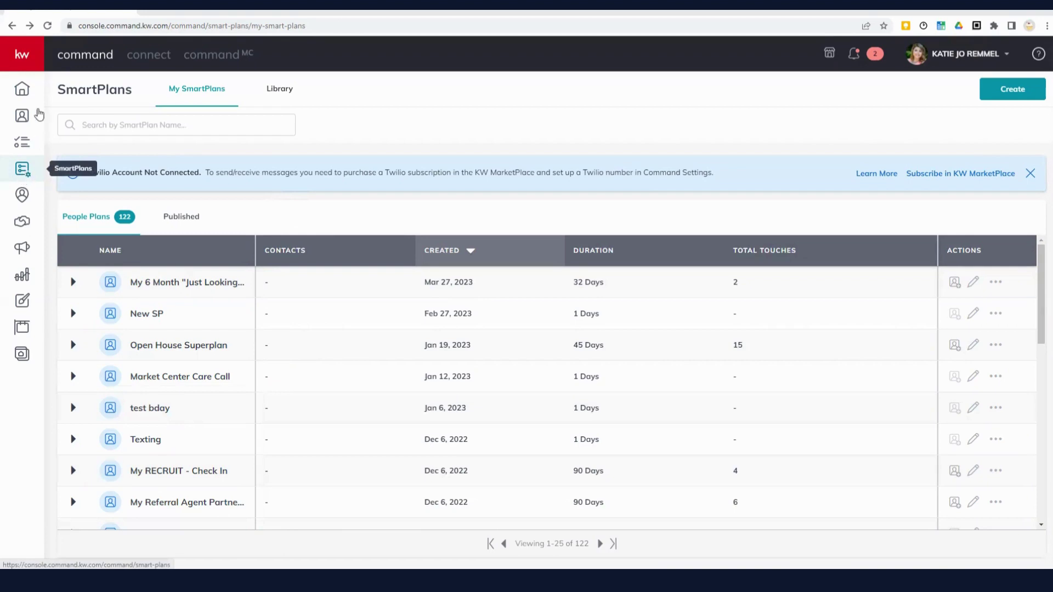
# For the My 6 Month "Just Looking" Nurture SmartPlan, search the contacts to add by first name and select the matching contact.
pyautogui.click(23, 60)
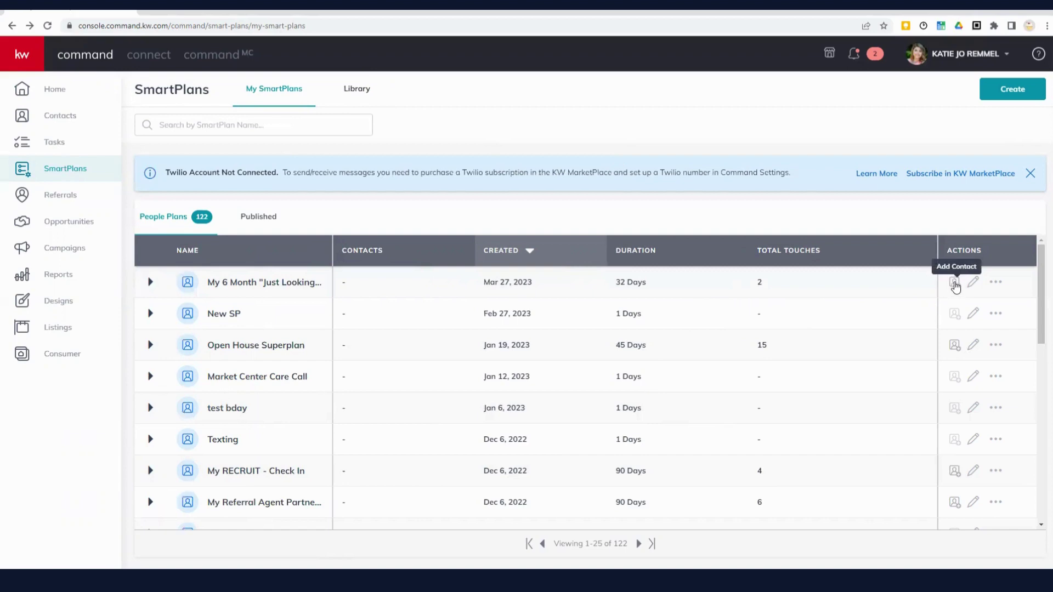
pyautogui.click(956, 286)
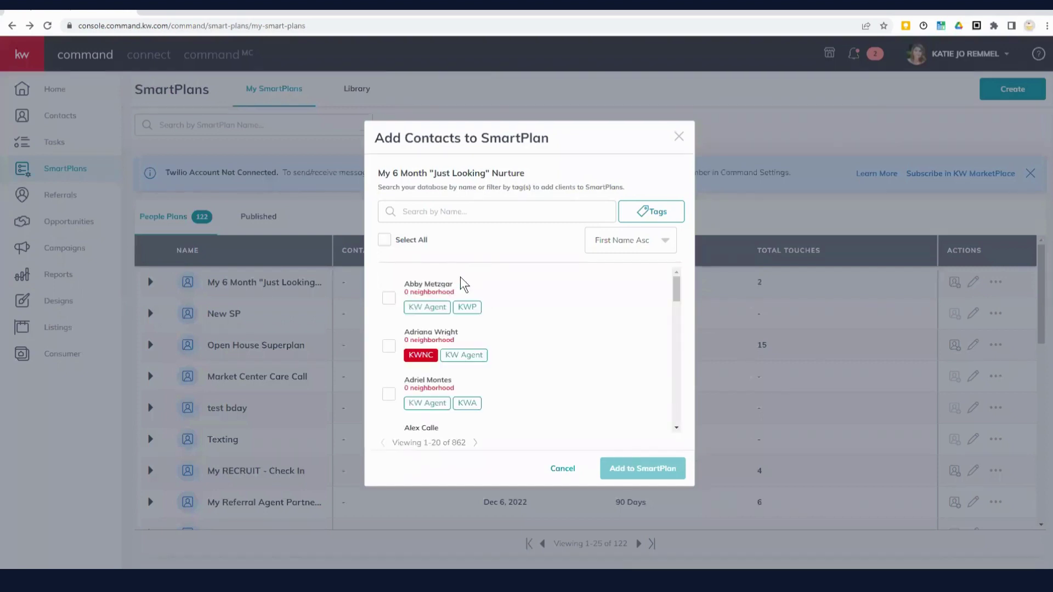
pyautogui.click(471, 210)
pyautogui.write('katie')
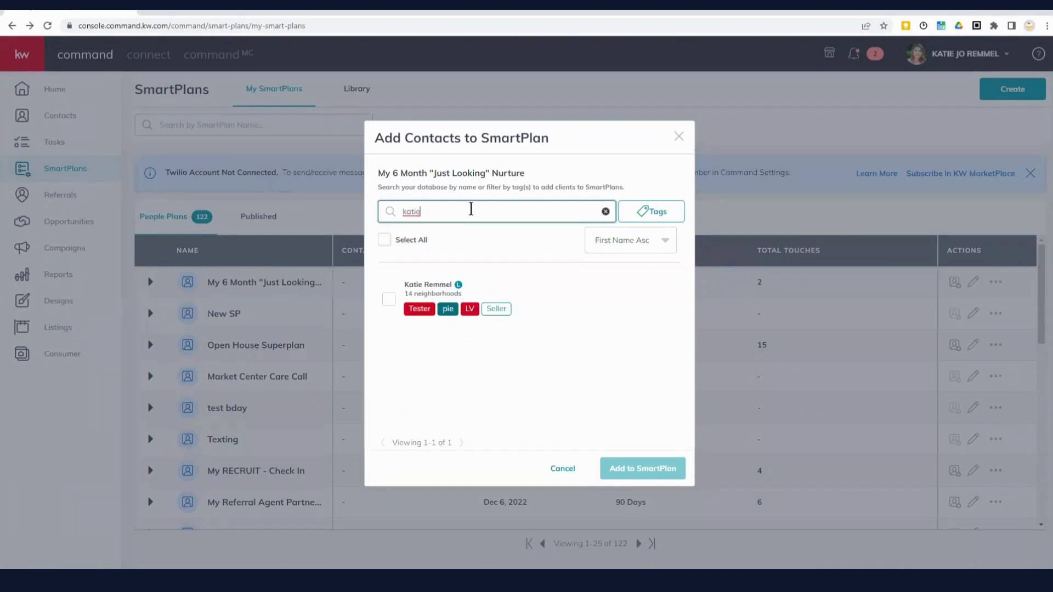
pyautogui.click(389, 304)
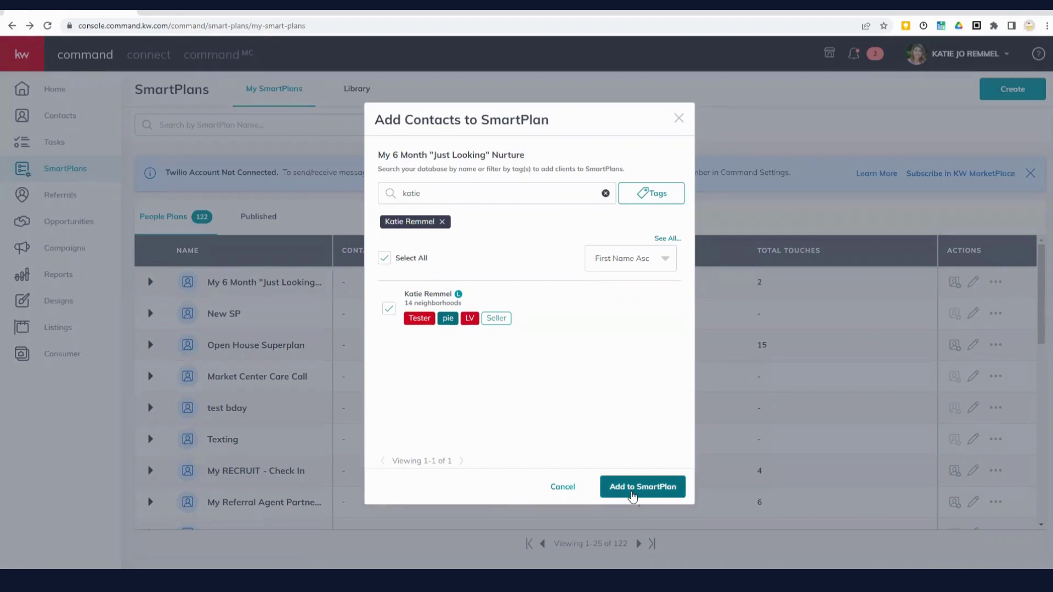
# Continue to the start date choice for the selected contact and cancel without adding them to the SmartPlan.
pyautogui.click(633, 489)
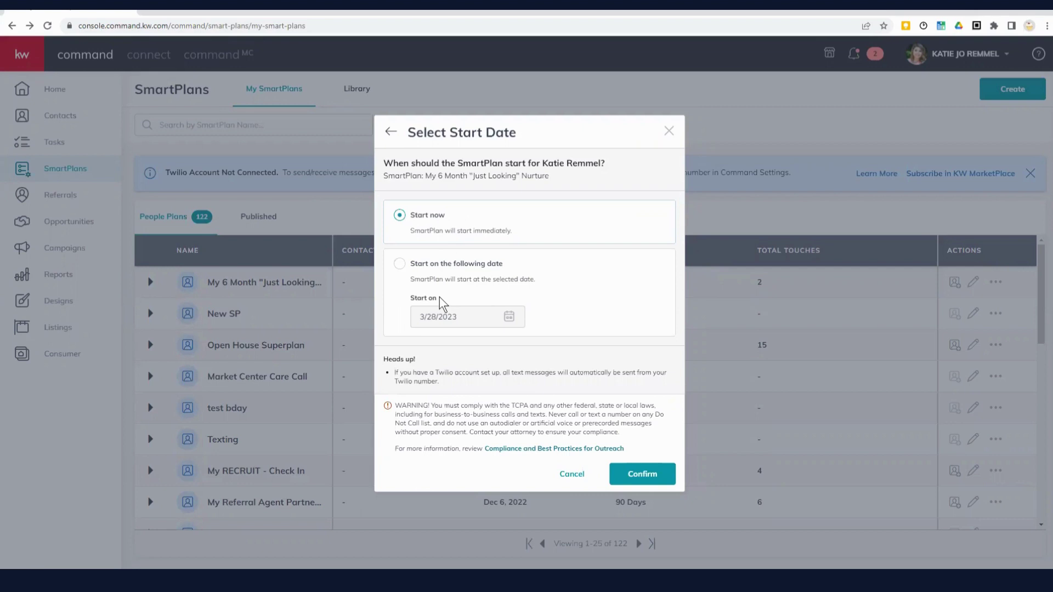
pyautogui.click(578, 476)
pyautogui.click(578, 475)
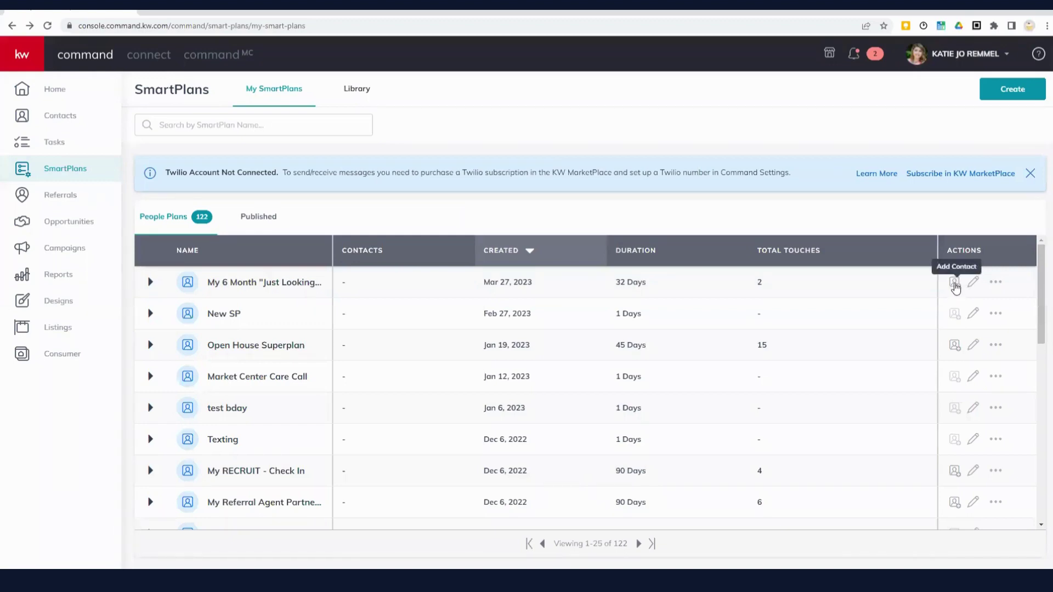
# Start adding contacts to the My 6 Month "Just Looking" Nurture SmartPlan again and filter them by the Tester tag.
pyautogui.click(956, 286)
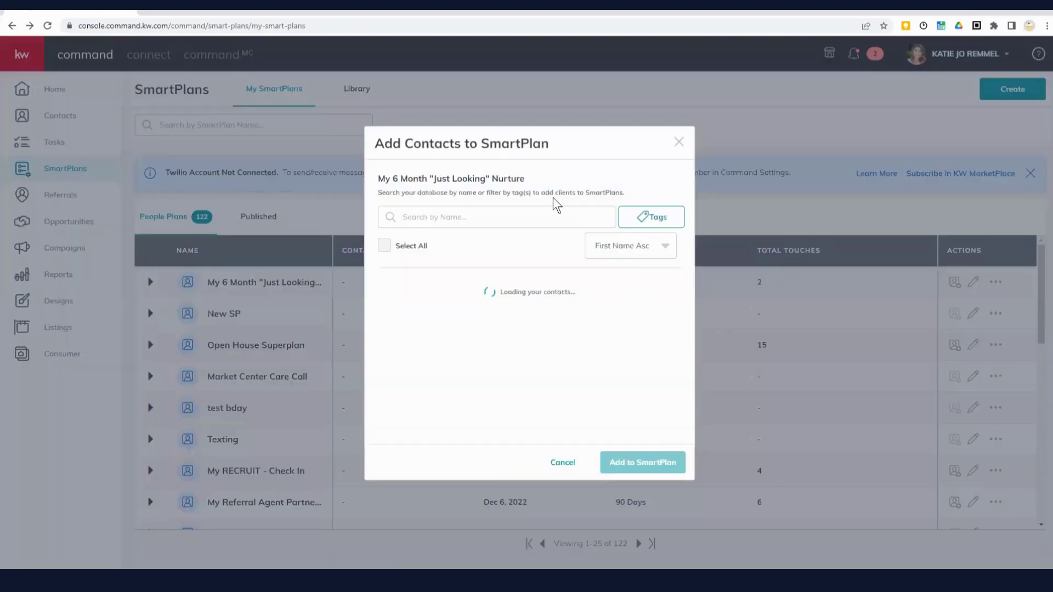
pyautogui.click(507, 208)
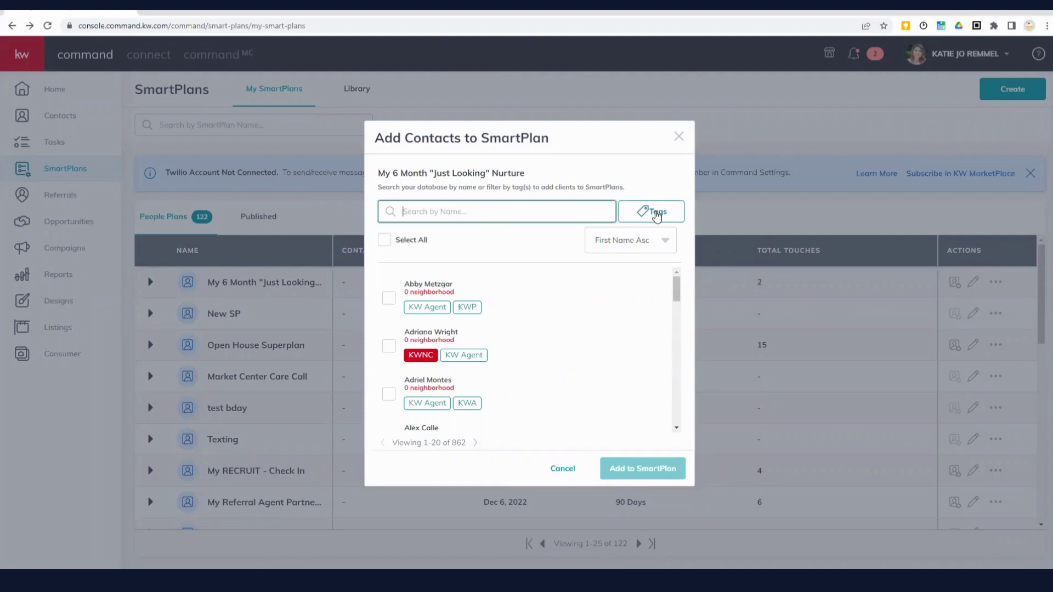
pyautogui.click(657, 215)
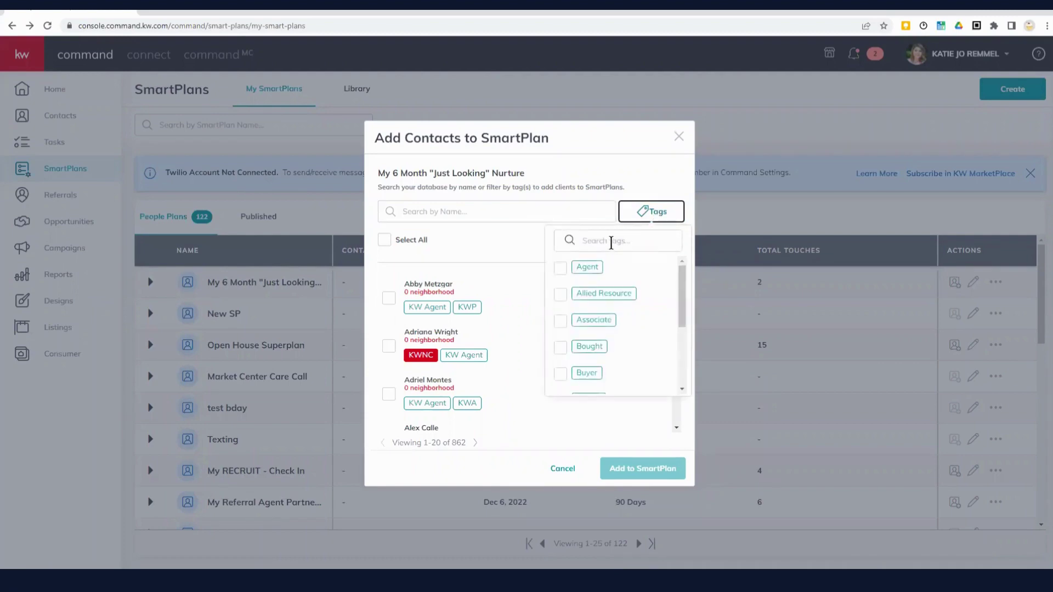
pyautogui.click(611, 242)
pyautogui.write('tes')
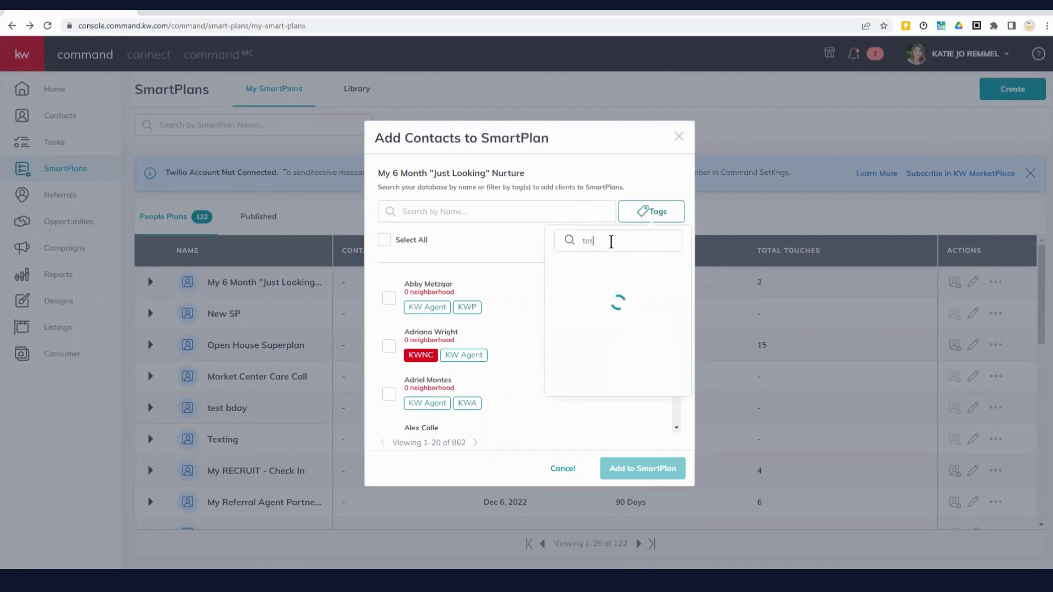
pyautogui.write('ter')
pyautogui.click(556, 271)
pyautogui.click(456, 227)
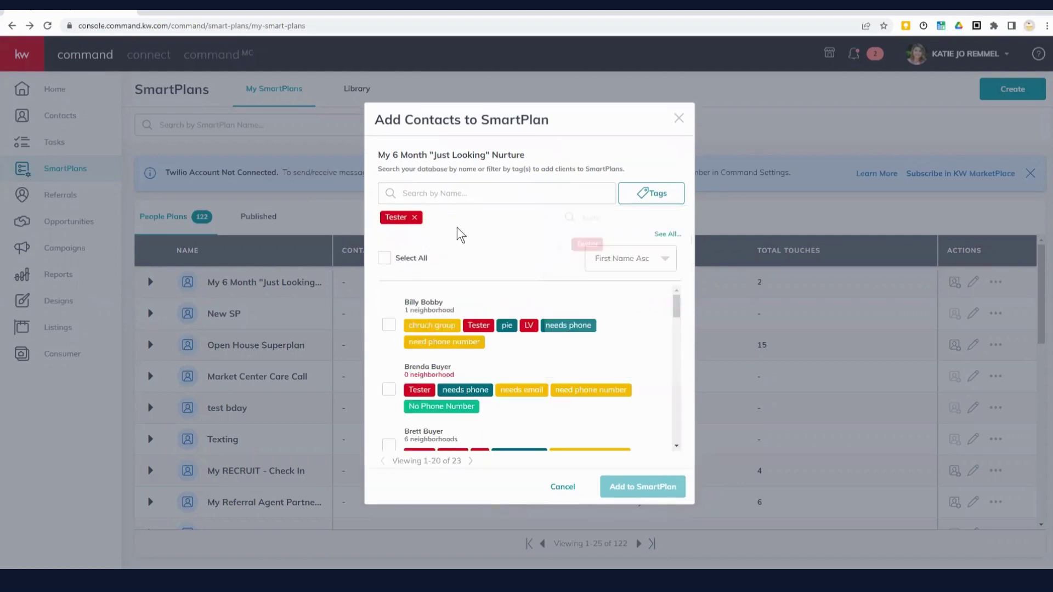
# Review the contacts tagged Tester and select all of them on the first results page.
pyautogui.scroll(-10, 545, 369)
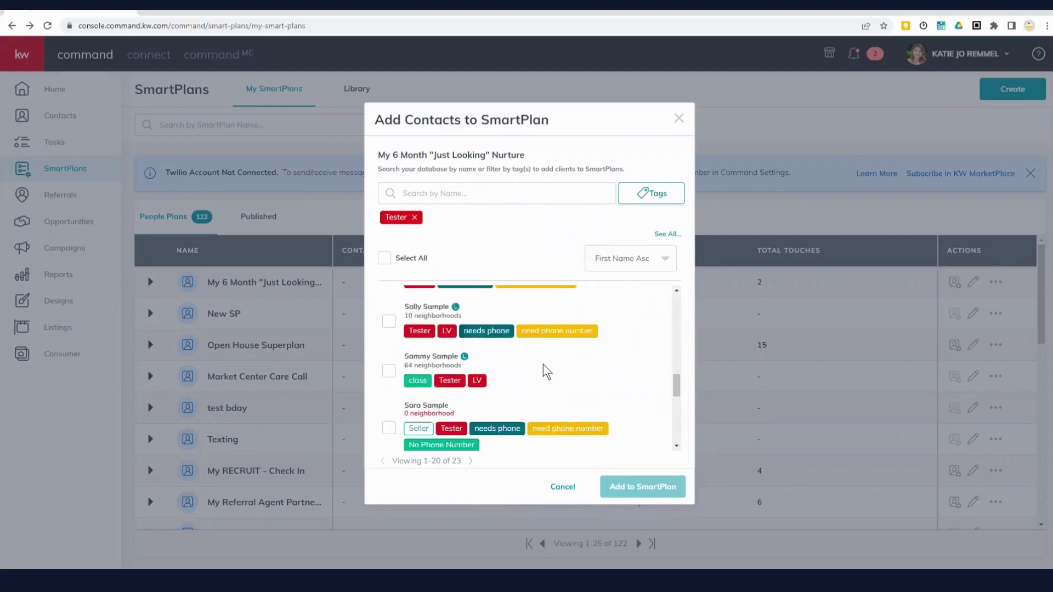
pyautogui.scroll(-5, 546, 370)
pyautogui.scroll(15, 546, 371)
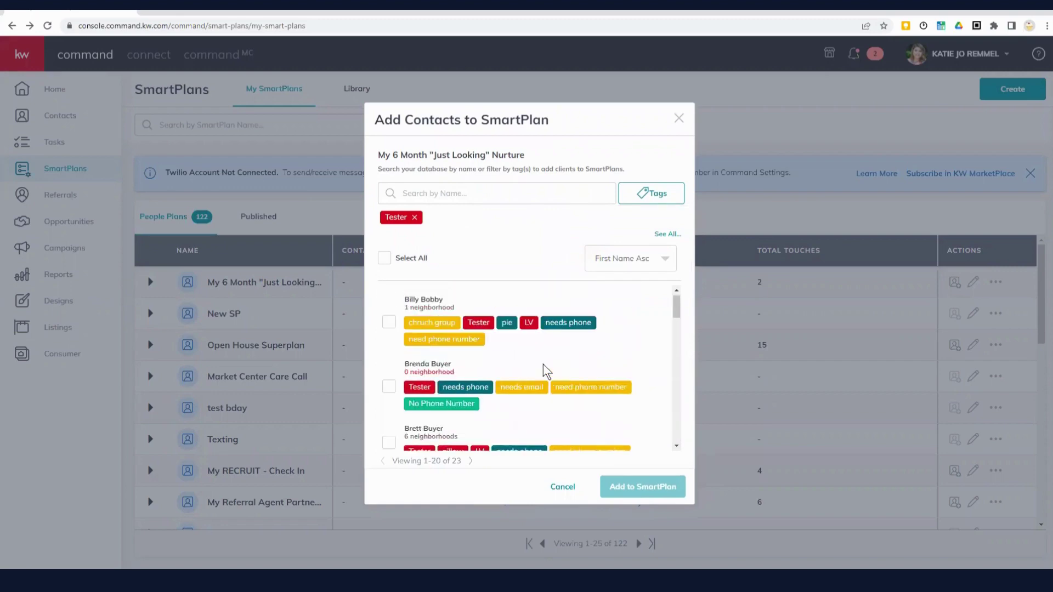
pyautogui.click(385, 260)
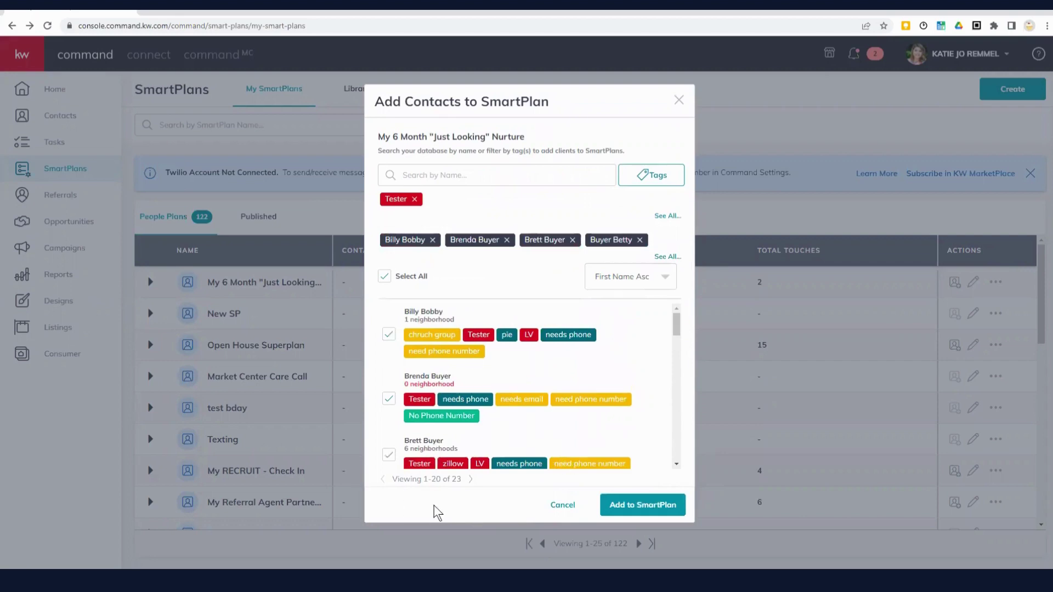
# Go to the second page of Tester contacts and select all contacts there as well.
pyautogui.scroll(-10, 486, 454)
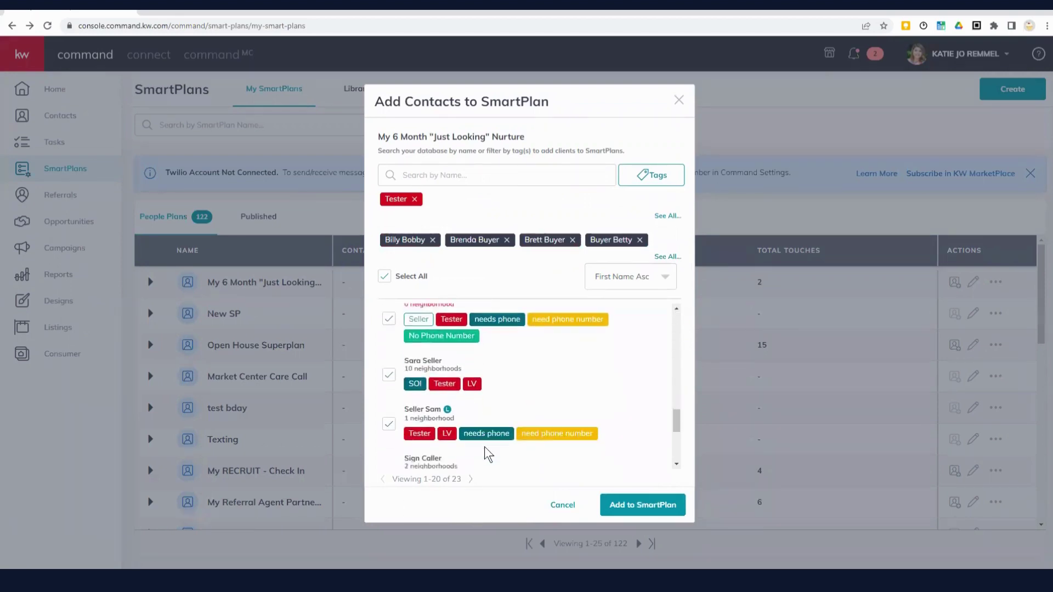
pyautogui.scroll(-5, 487, 454)
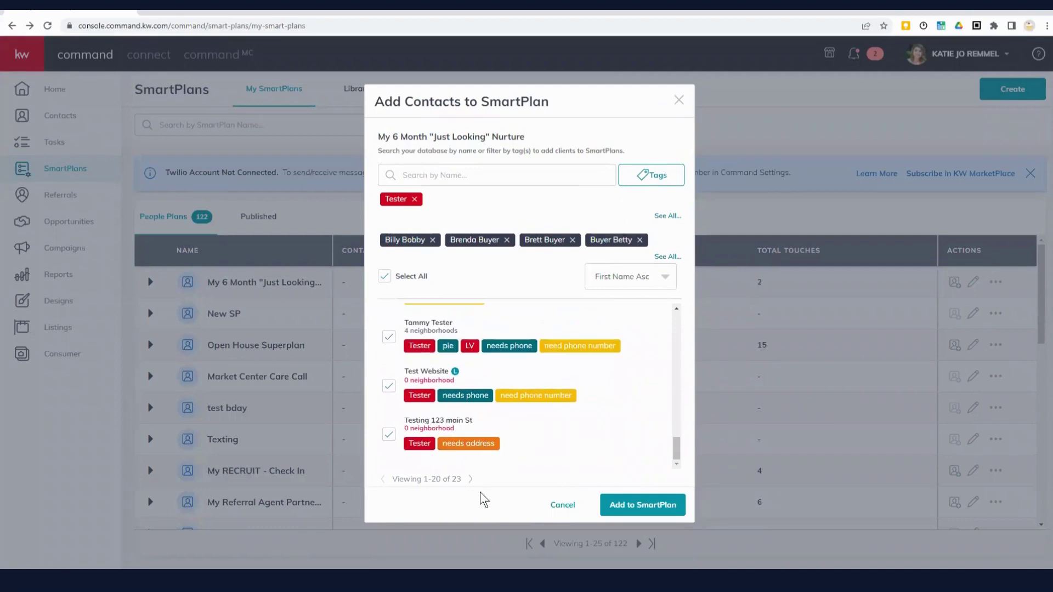
pyautogui.click(470, 479)
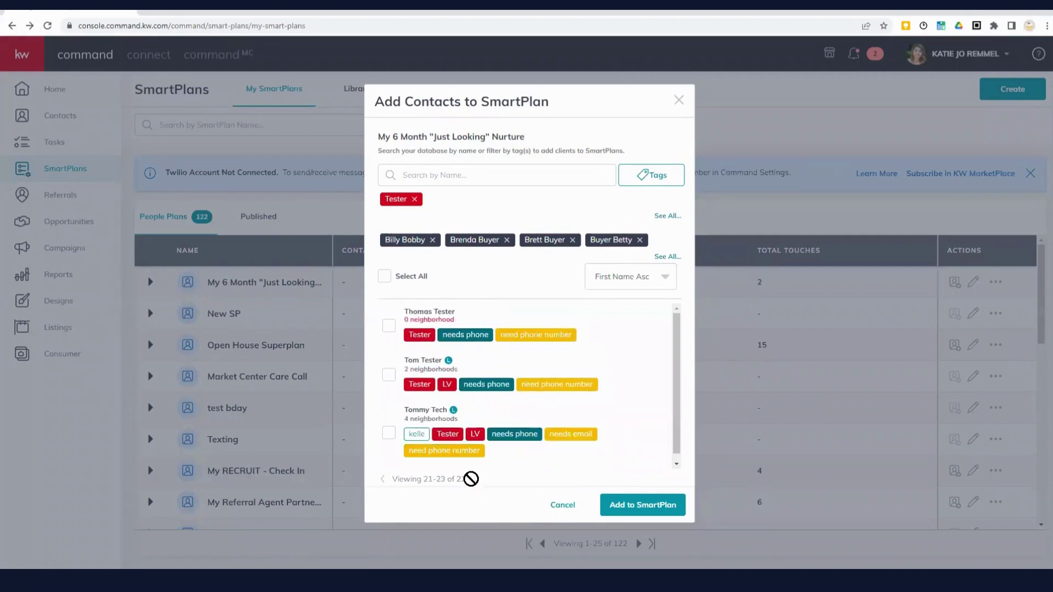
pyautogui.click(386, 276)
pyautogui.scroll(-1, 519, 405)
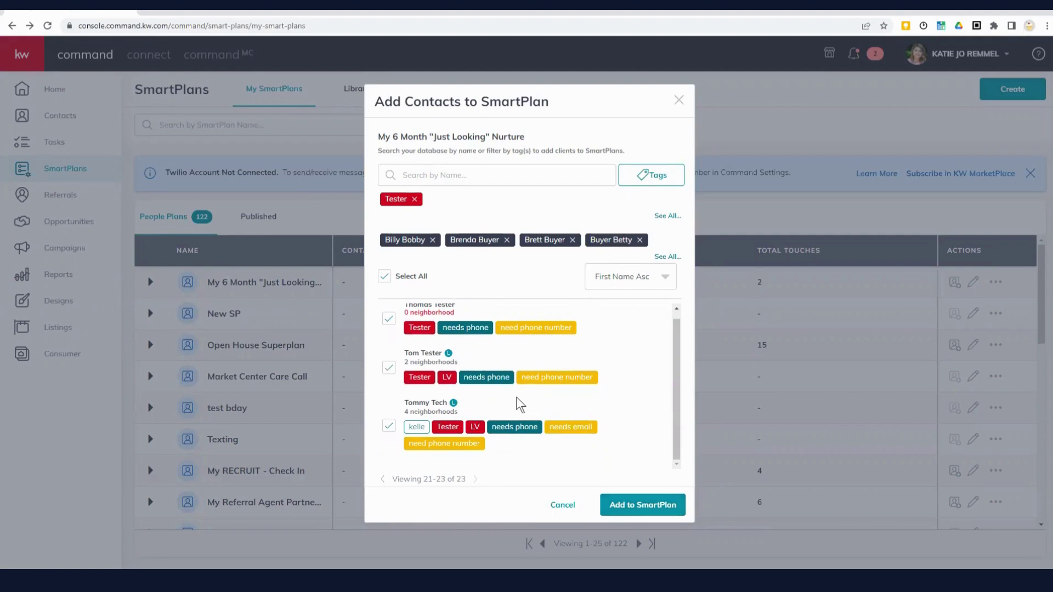
pyautogui.scroll(1, 469, 373)
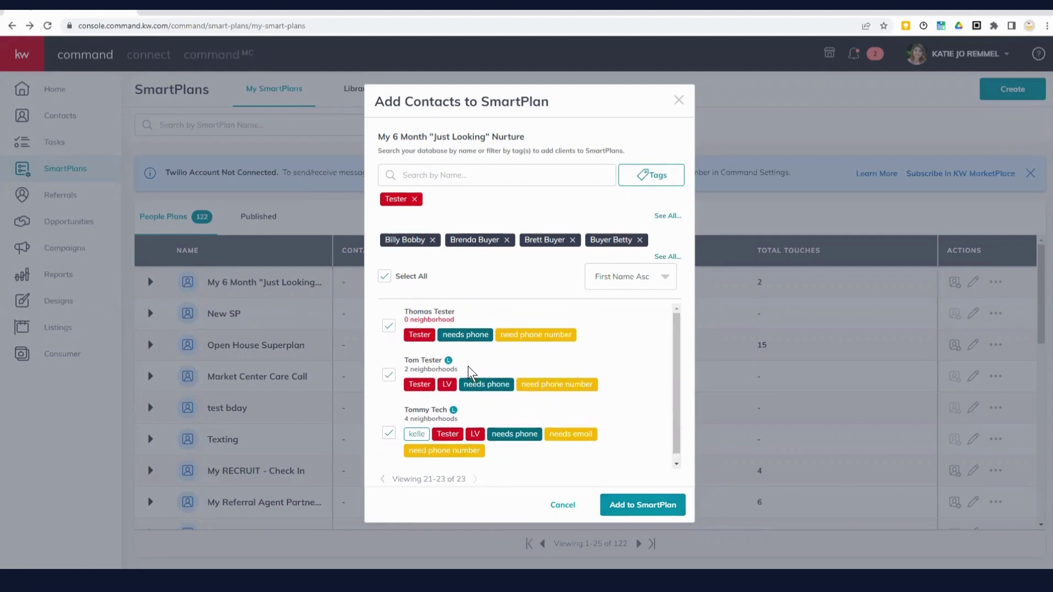
# Deselect all contacts on the first results page and abandon adding contacts to the SmartPlan.
pyautogui.click(382, 479)
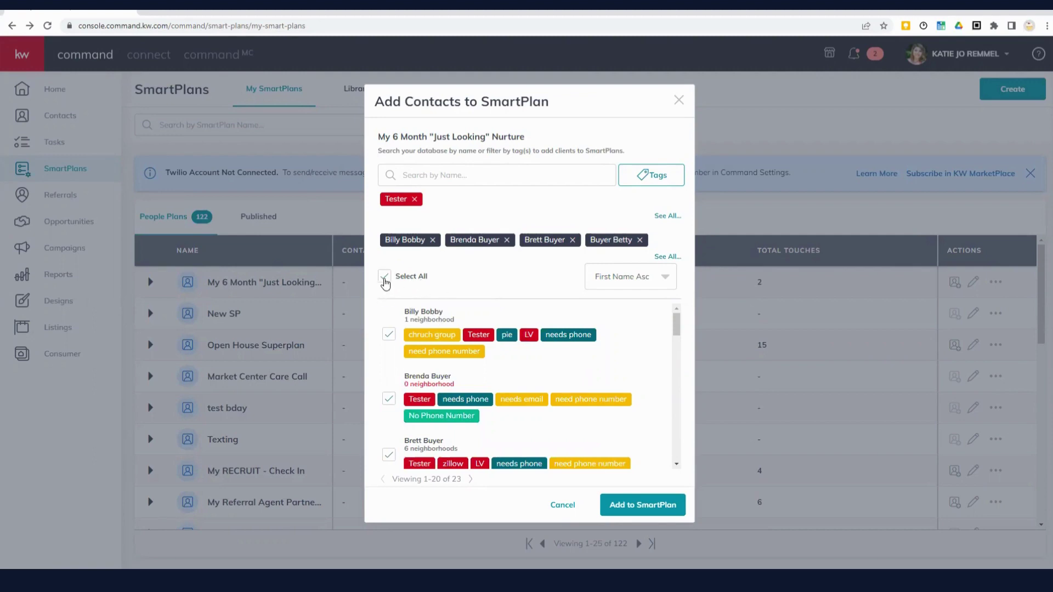
pyautogui.click(385, 278)
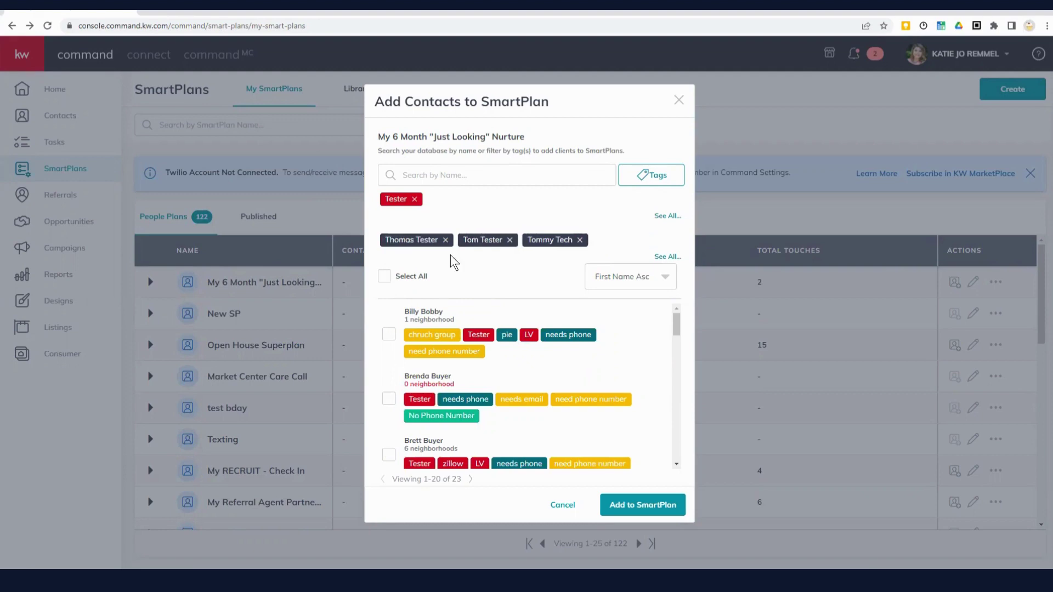
pyautogui.click(678, 101)
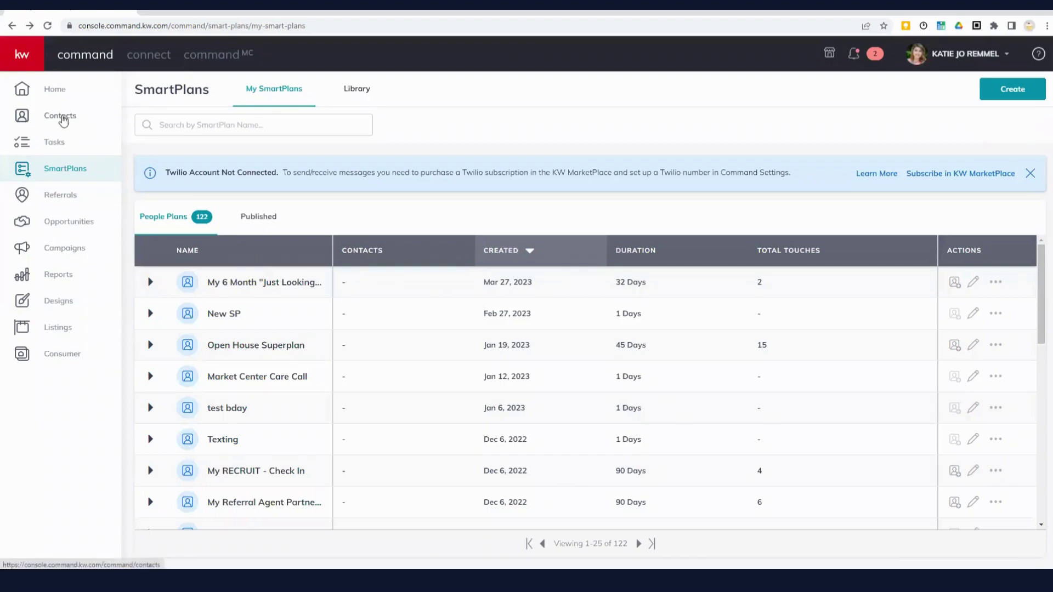
# Open the contacts list and try to add the second contact to My 6 Month "Just Looking" Nurture, cancelling before they are added.
pyautogui.click(57, 117)
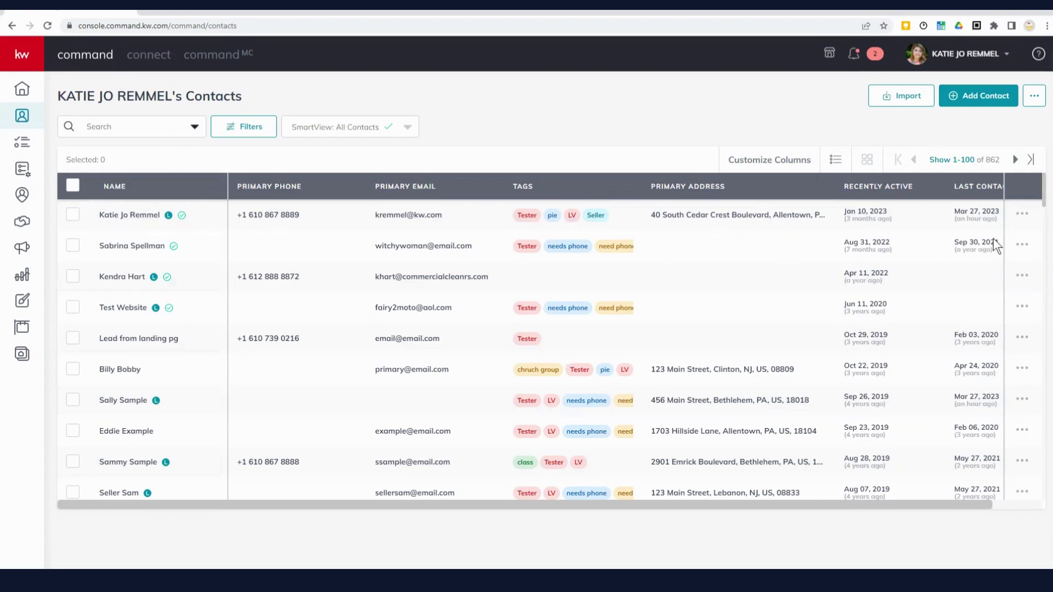
pyautogui.click(1027, 246)
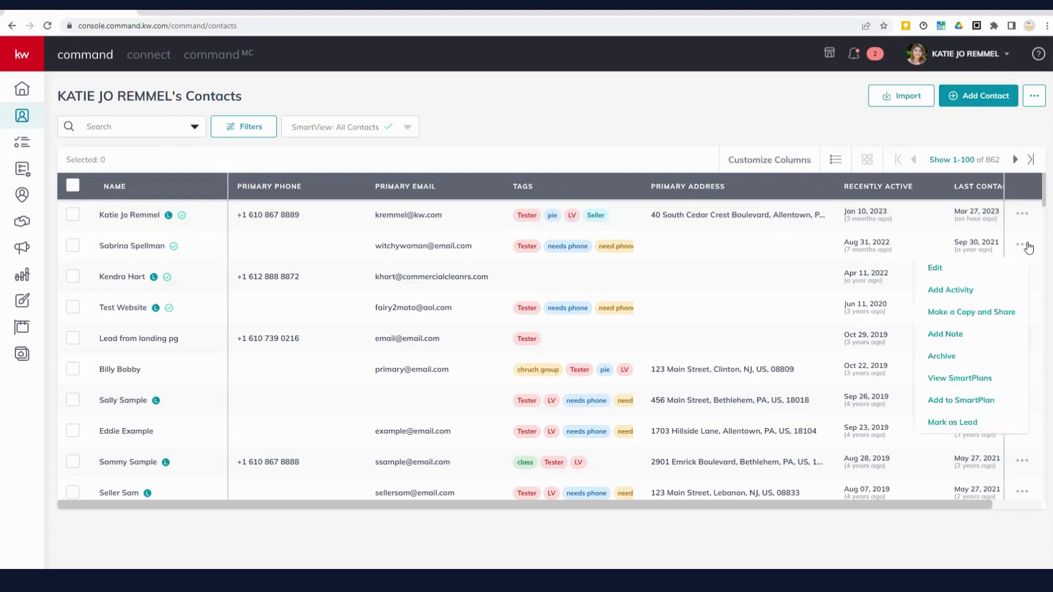
pyautogui.click(953, 402)
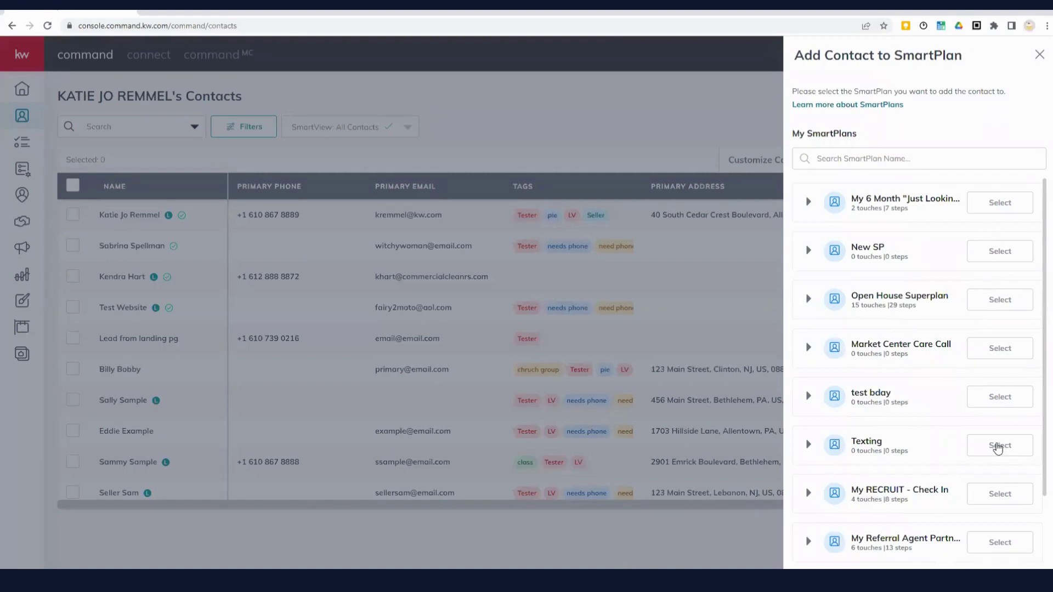
pyautogui.click(1000, 203)
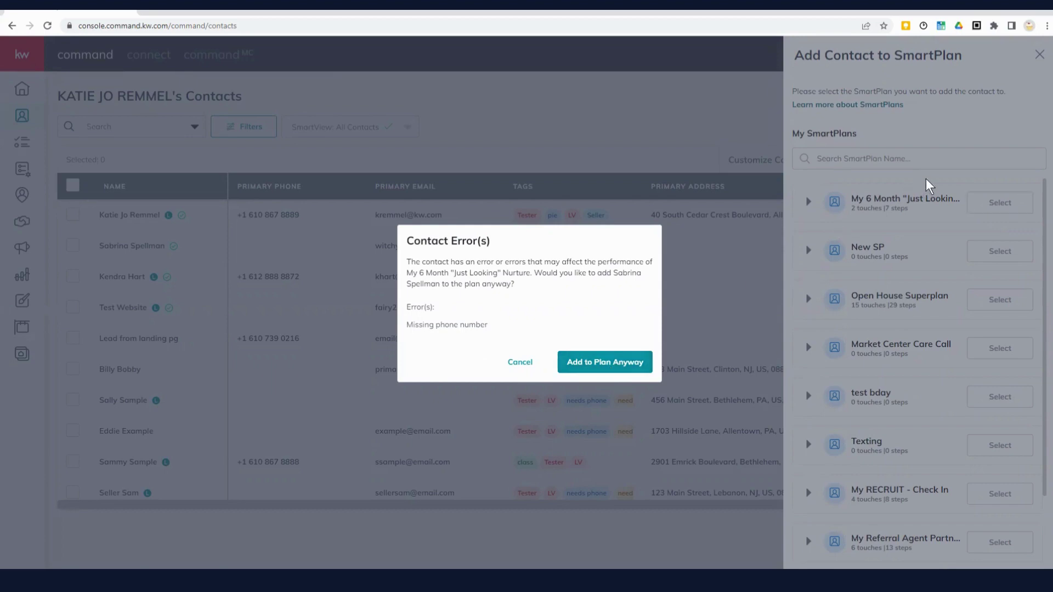
pyautogui.click(512, 366)
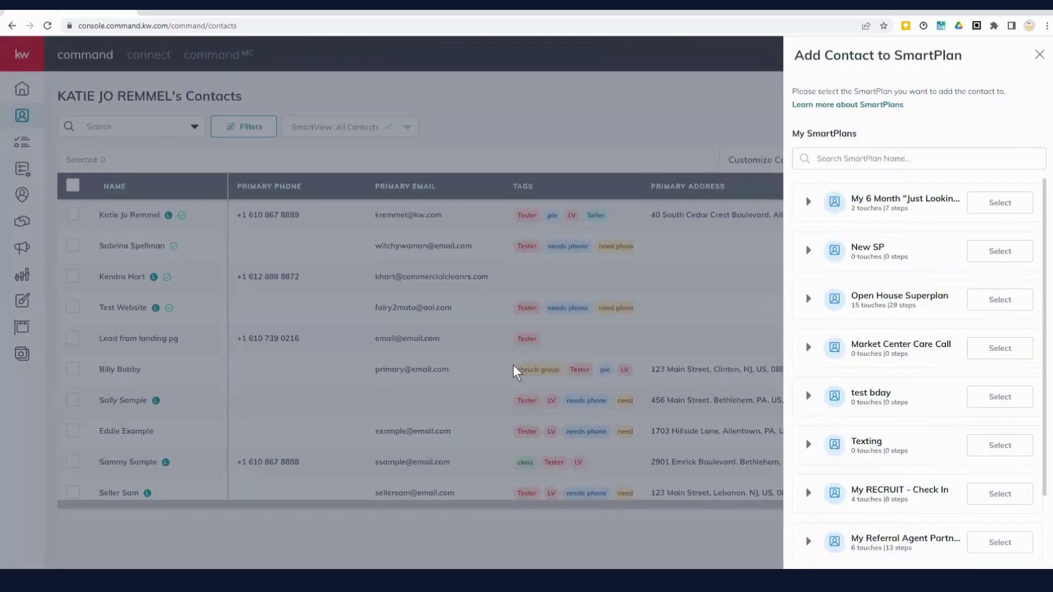
# Choose the Texting SmartPlan for the same contact, back out at the start date choice and close the SmartPlan selection.
pyautogui.click(1015, 447)
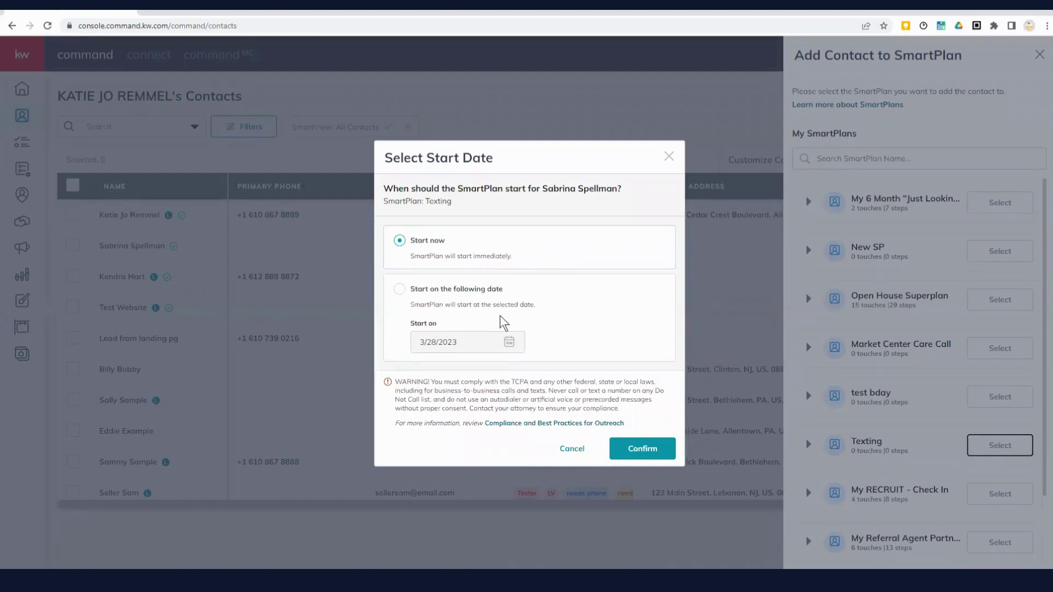
pyautogui.click(668, 158)
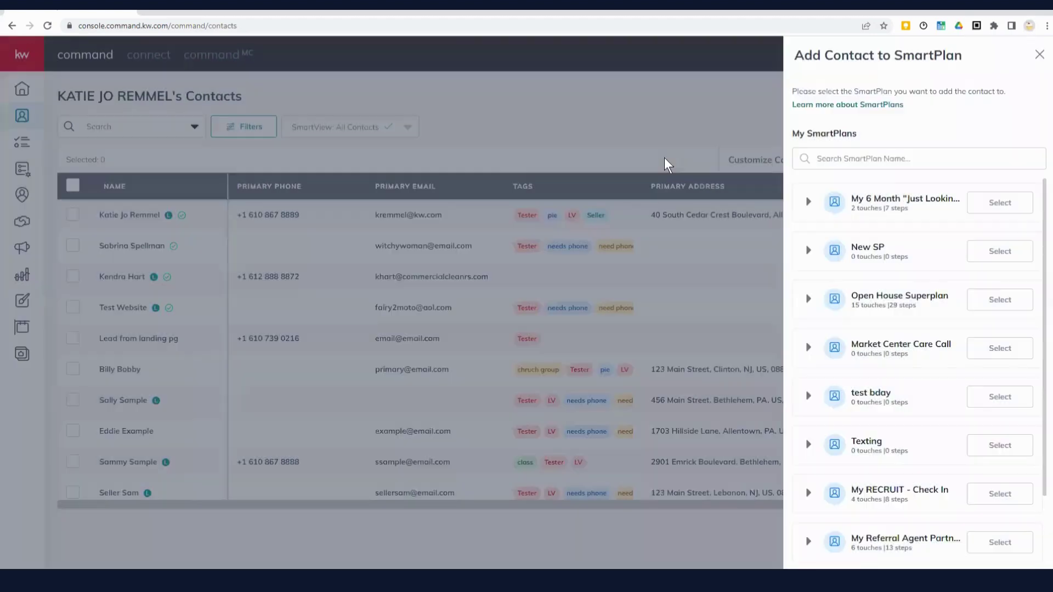
pyautogui.click(1039, 55)
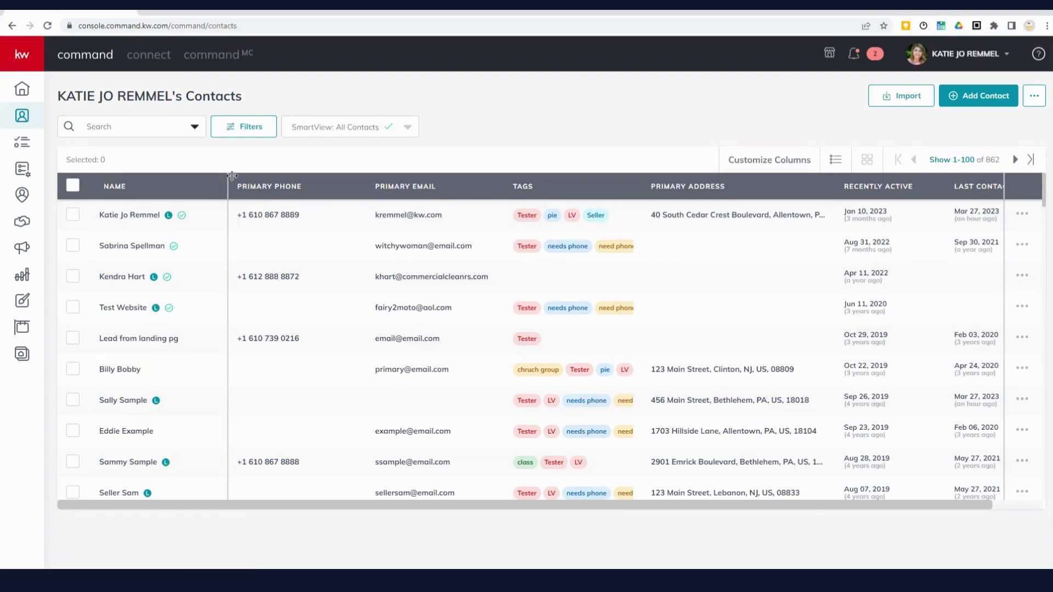
# Filter the contacts list by the Tester tag.
pyautogui.click(247, 131)
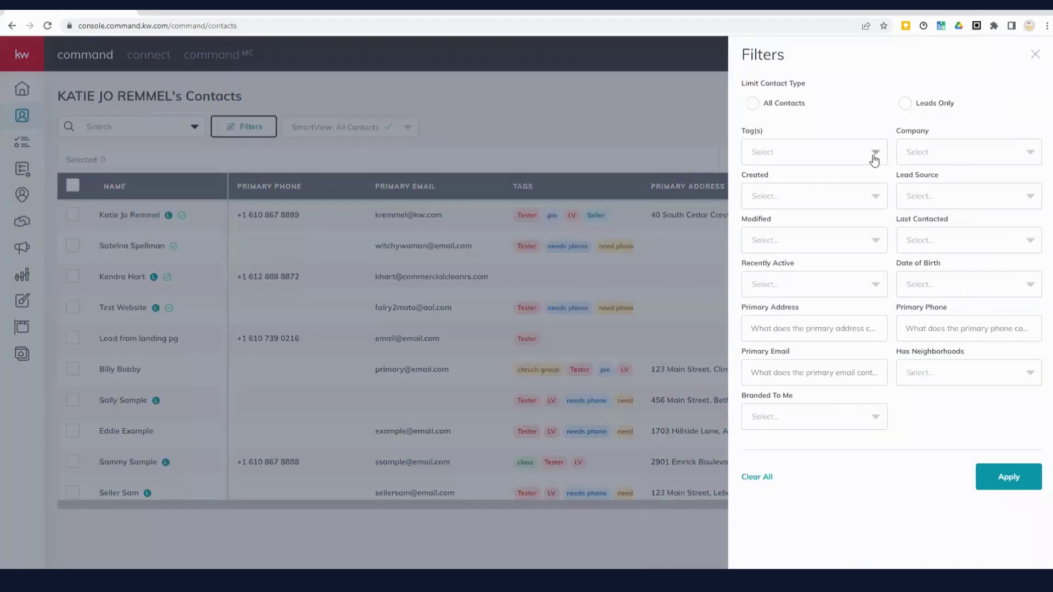
pyautogui.click(874, 159)
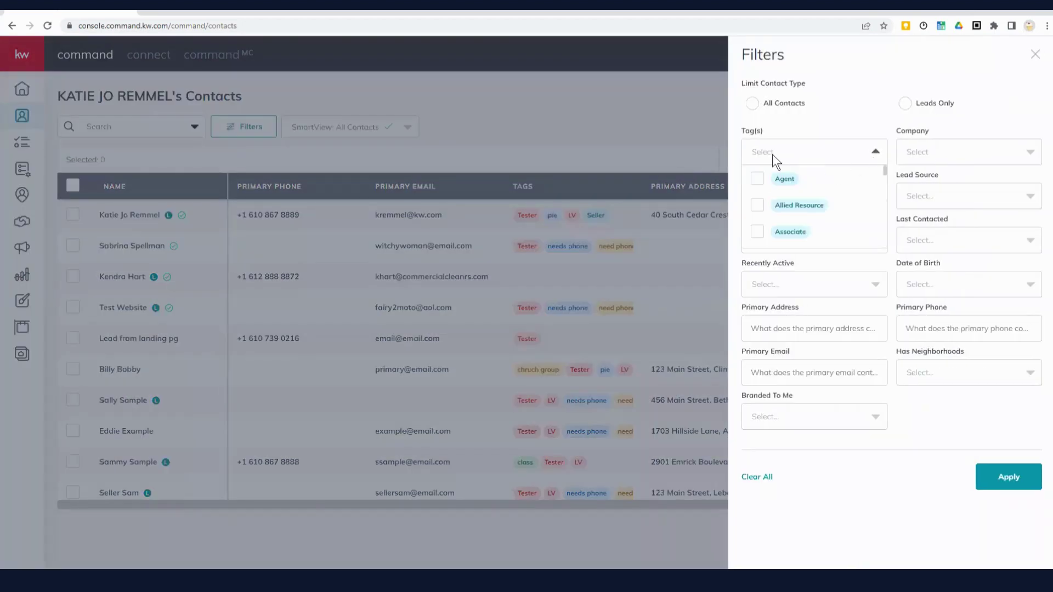
pyautogui.write('tester')
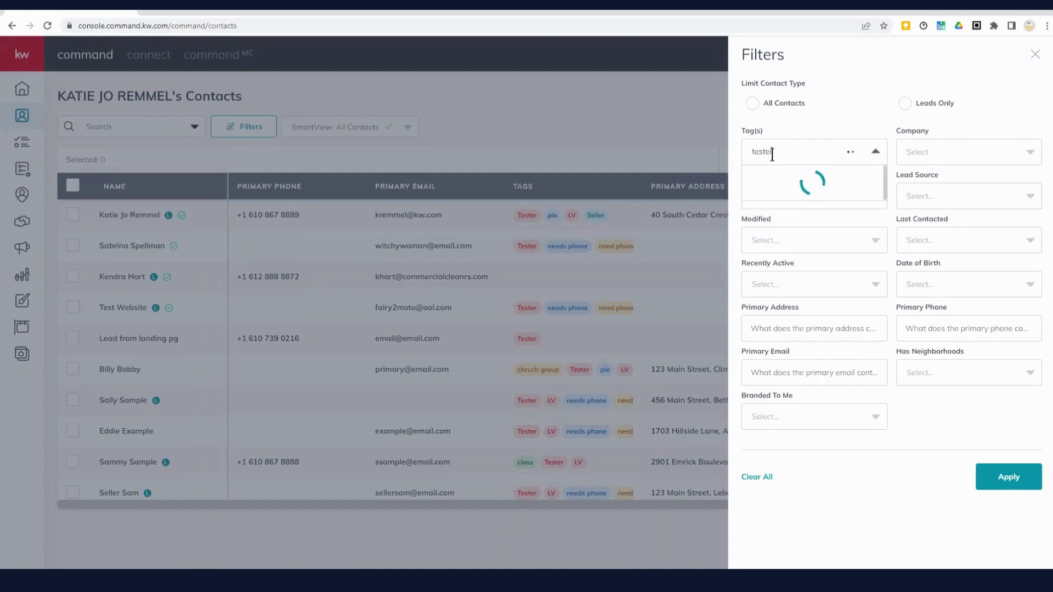
pyautogui.click(758, 180)
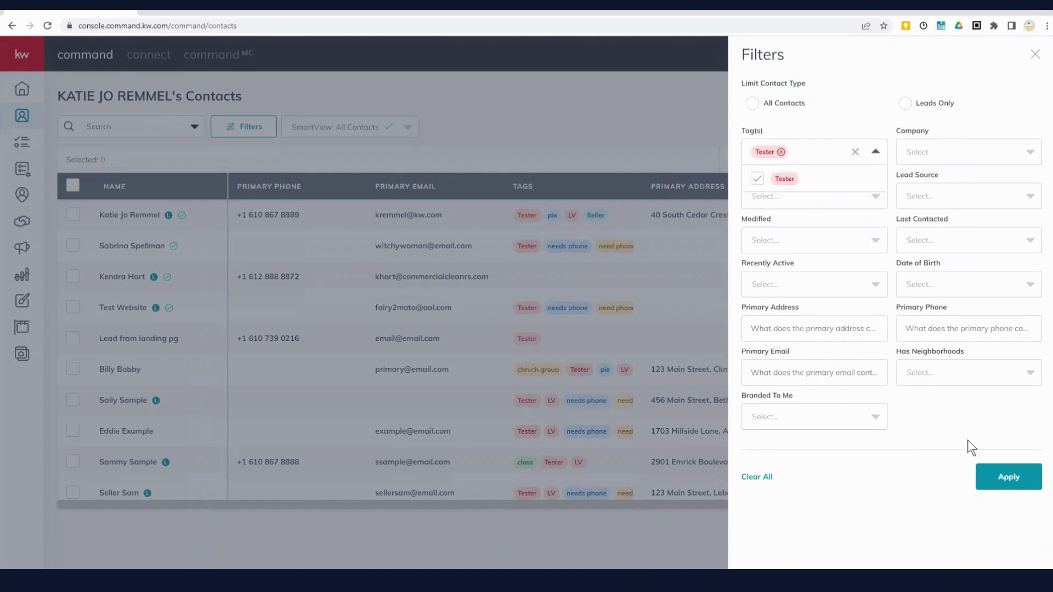
pyautogui.click(1013, 478)
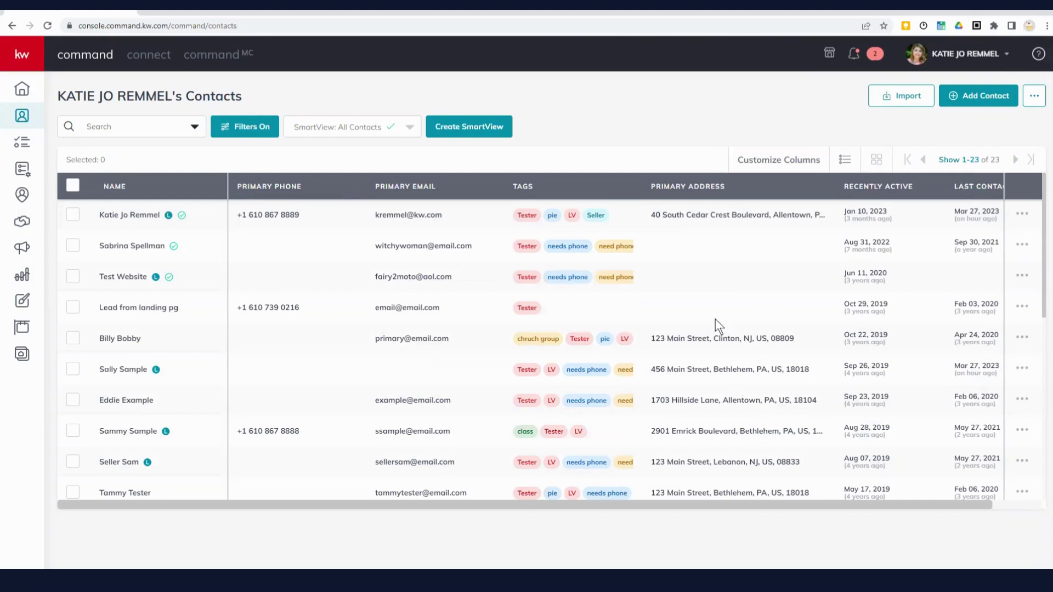
# Select all contacts in the Tester-filtered list and start adding them to a SmartPlan as a bulk action.
pyautogui.click(73, 187)
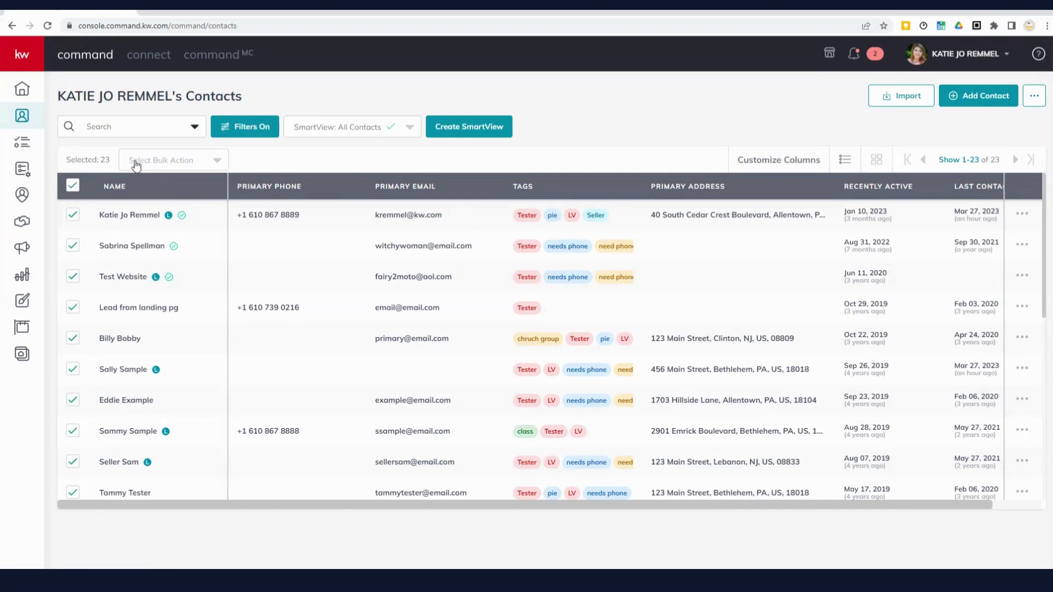
pyautogui.click(212, 164)
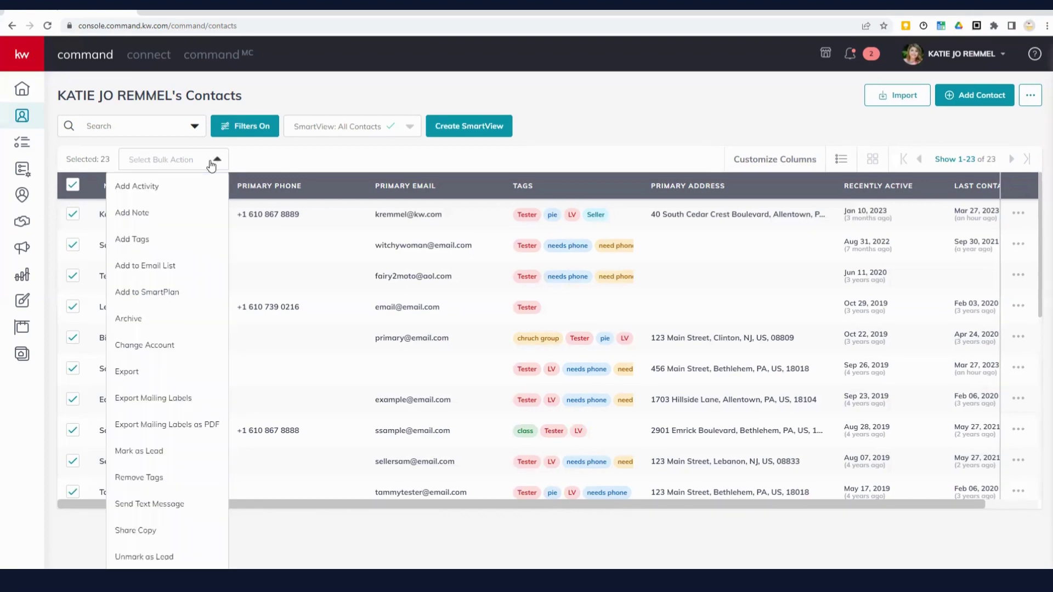
pyautogui.click(151, 296)
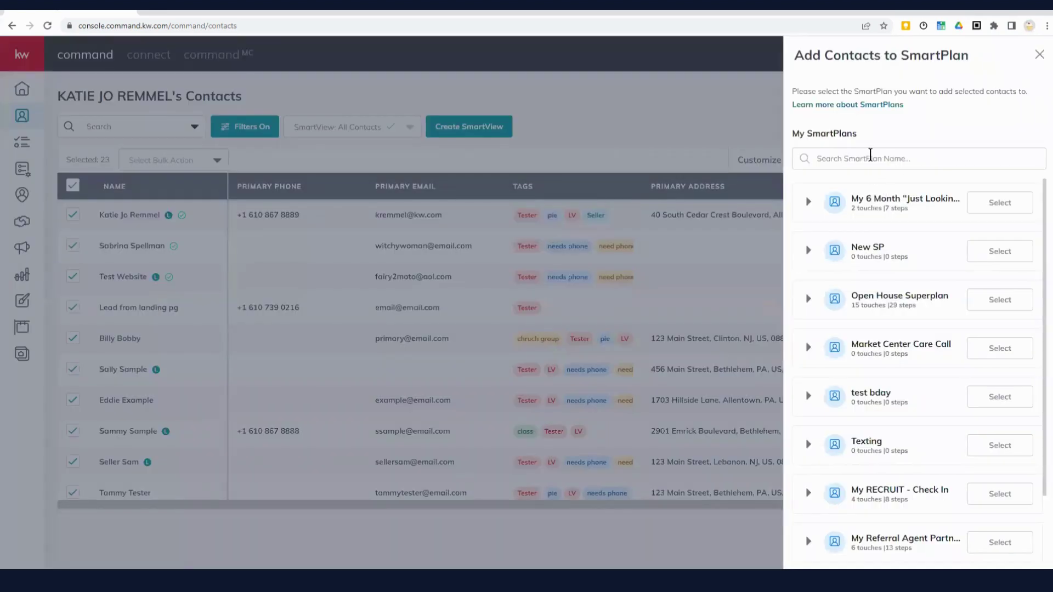
# Search the SmartPlans for "monthl", choose My Monthly Neighborhood Nurture and remove the contacts with errors.
pyautogui.click(870, 158)
pyautogui.write('mont')
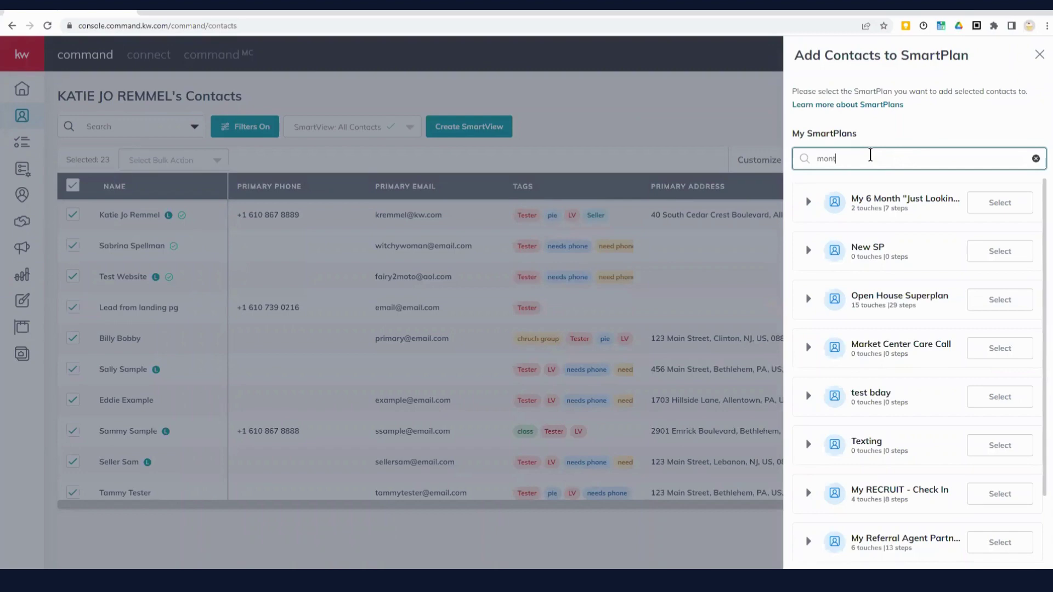
pyautogui.write('hl')
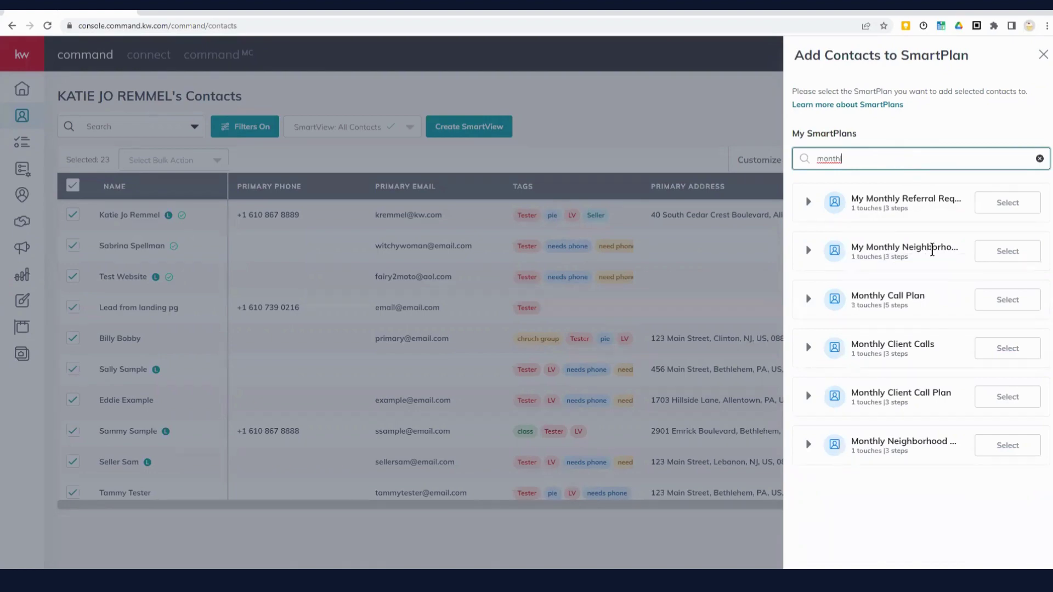
pyautogui.click(1005, 257)
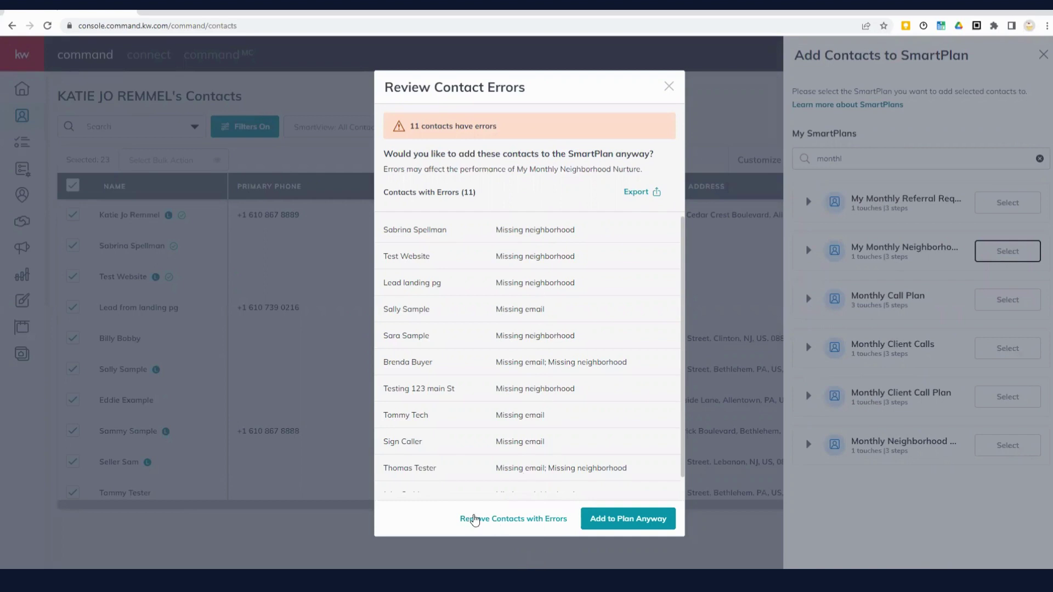
pyautogui.click(527, 519)
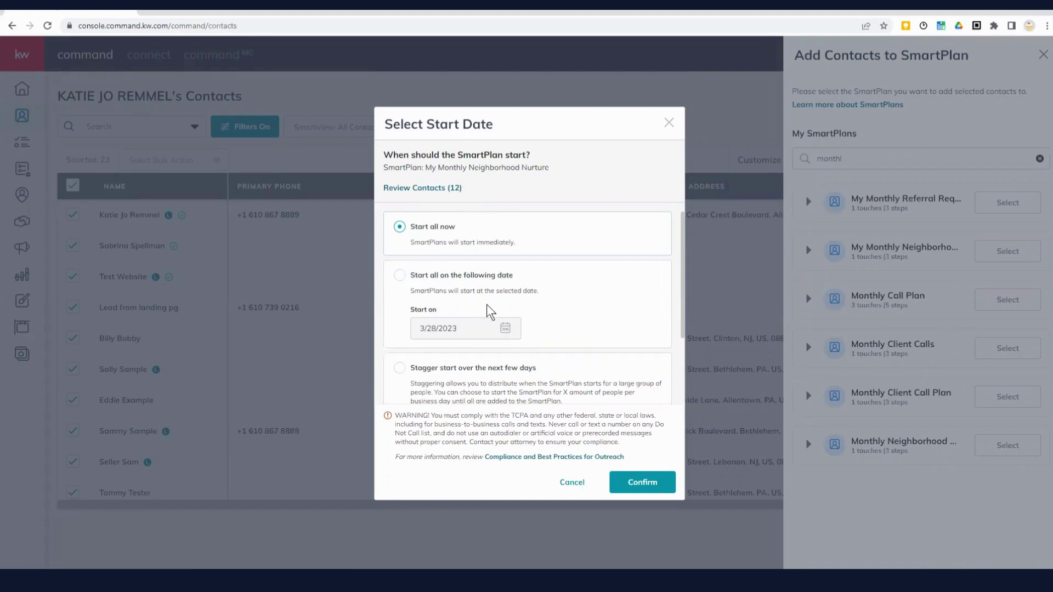
# Stagger the SmartPlan start over the next few days with a maximum of 3 contacts per day.
pyautogui.click(399, 373)
pyautogui.scroll(-2, 452, 358)
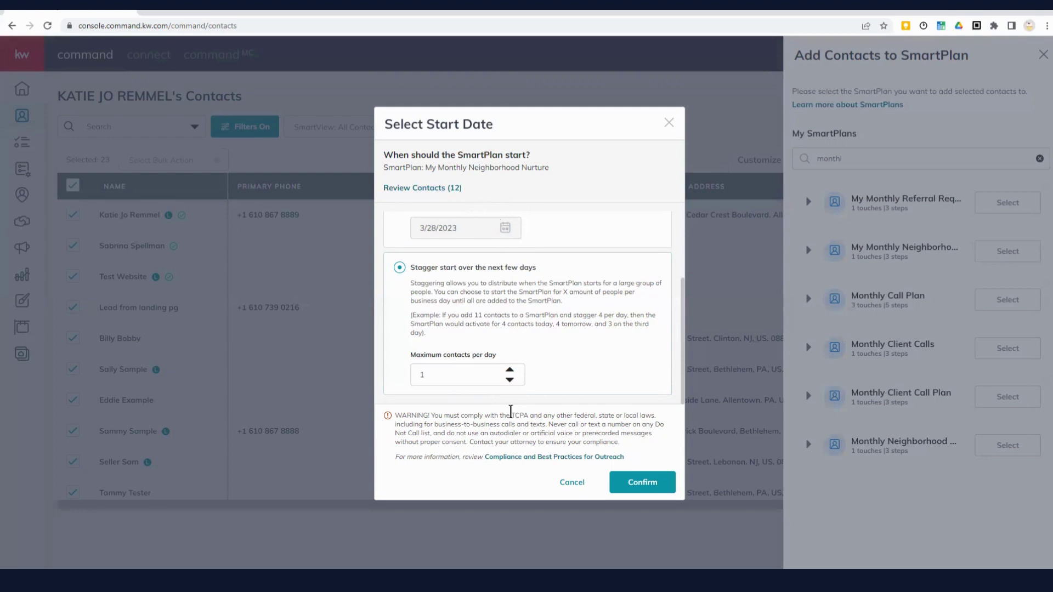
pyautogui.click(509, 369)
pyautogui.click(509, 370)
pyautogui.scroll(2, 615, 358)
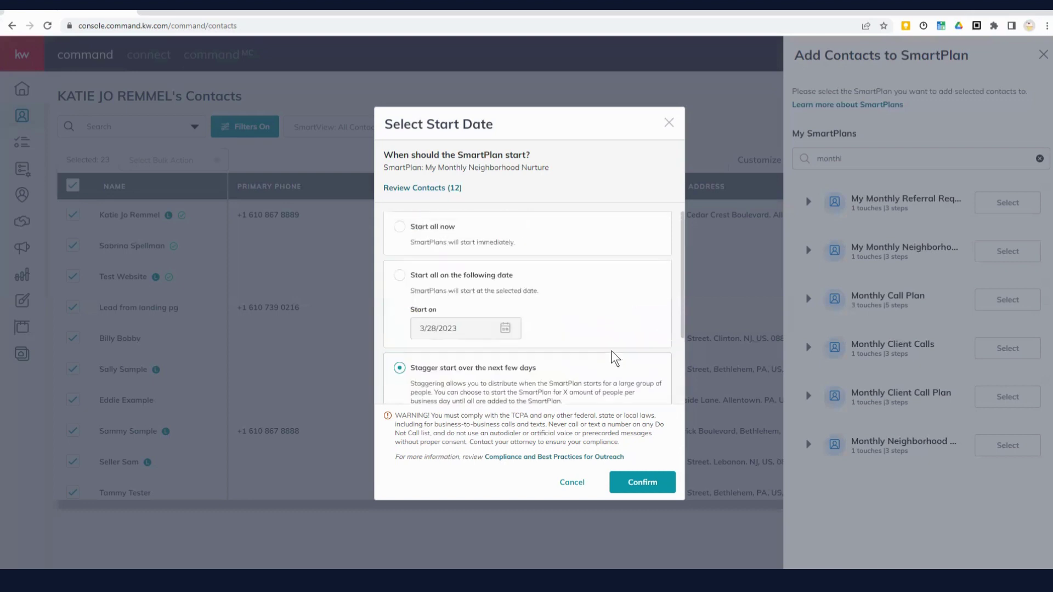
pyautogui.scroll(-3, 613, 357)
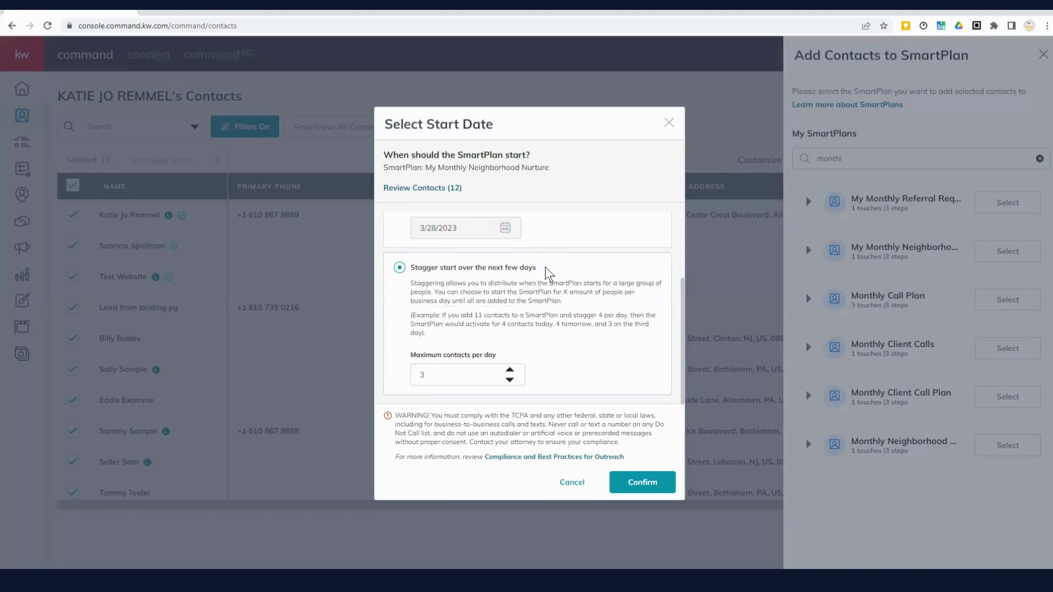
pyautogui.scroll(2, 547, 272)
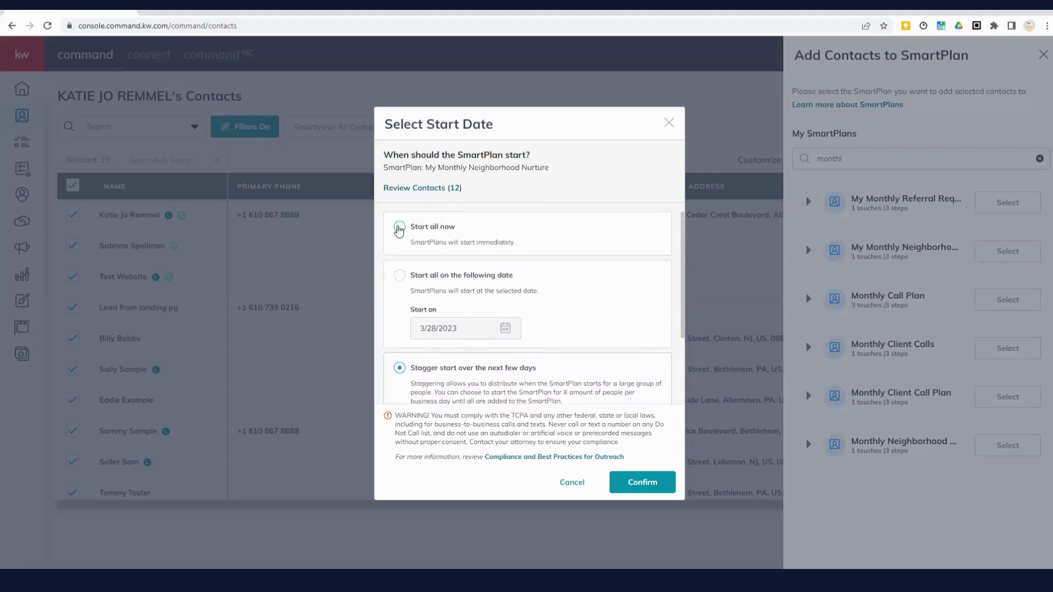
# Choose Start all now, abandon the bulk SmartPlan addition without confirming and deselect all contacts.
pyautogui.click(398, 229)
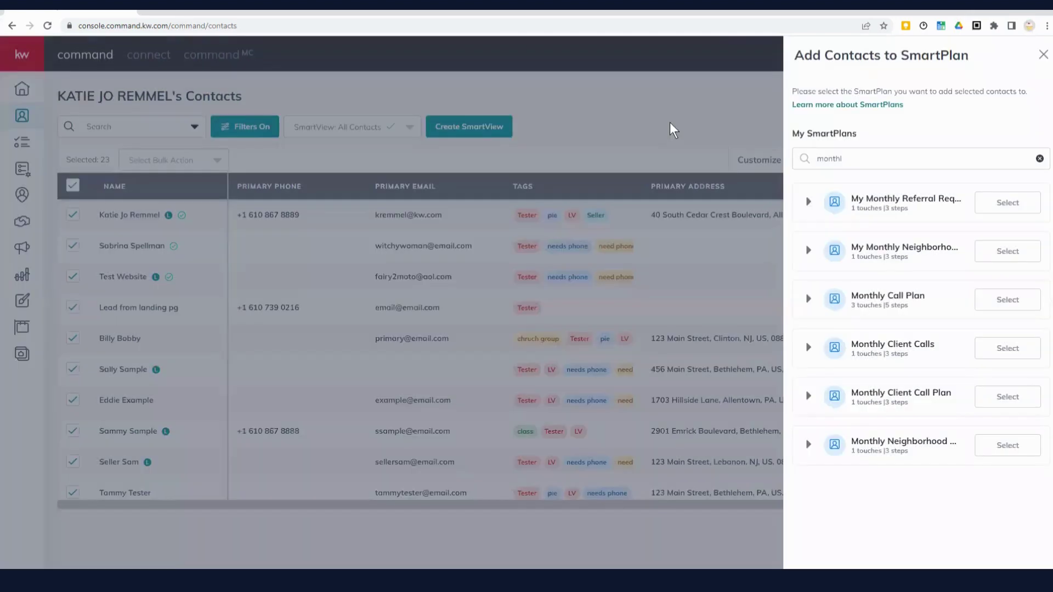
pyautogui.click(670, 123)
pyautogui.click(1043, 54)
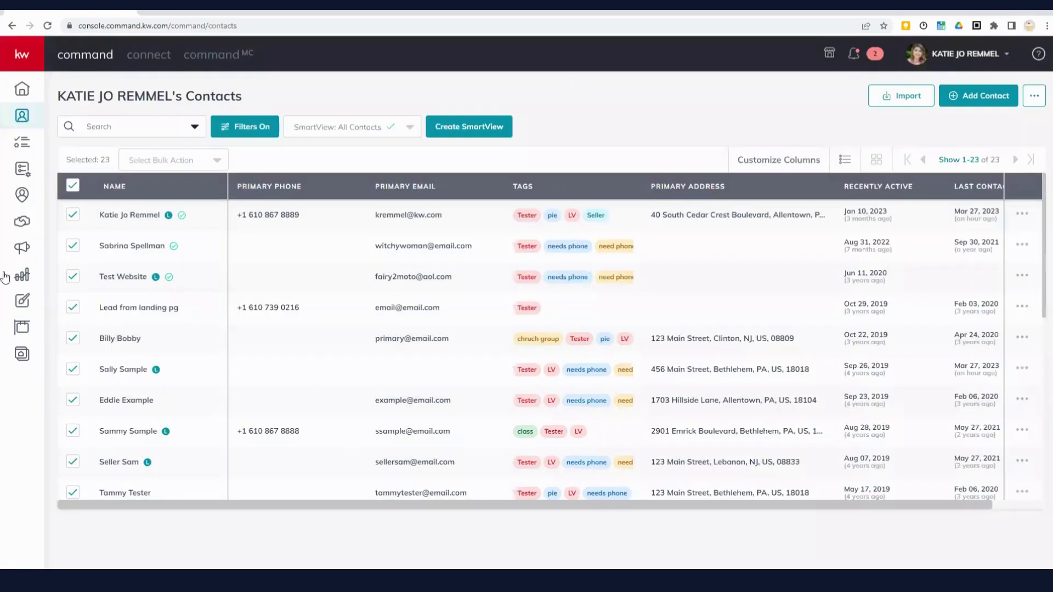
pyautogui.click(72, 186)
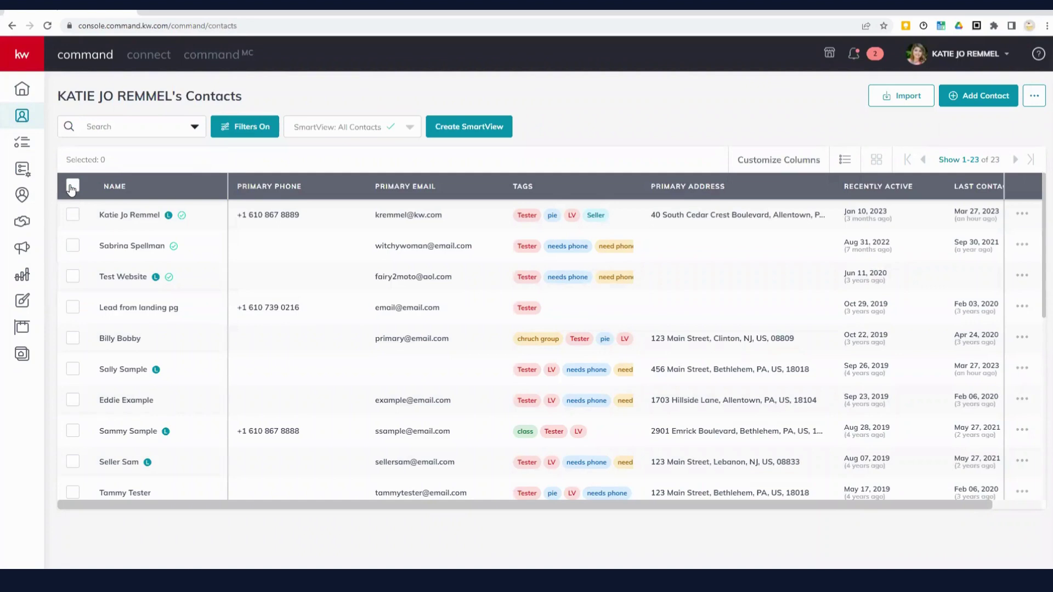
# Open the second contact's SmartPlans and try to add the contact to My 6 Month "Just Looking" Nurture despite the contact error.
pyautogui.click(132, 248)
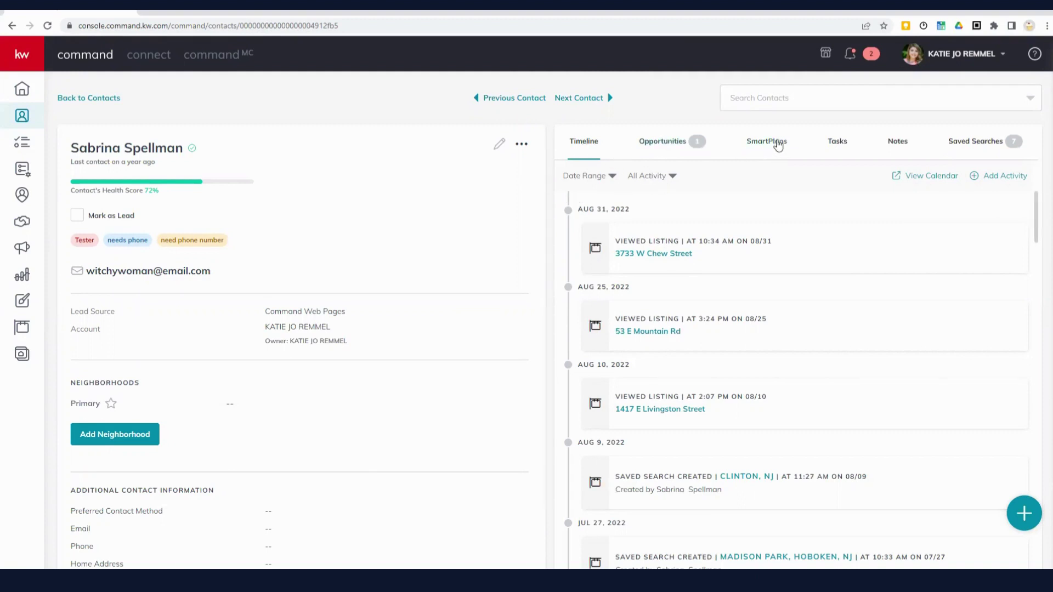
pyautogui.click(774, 144)
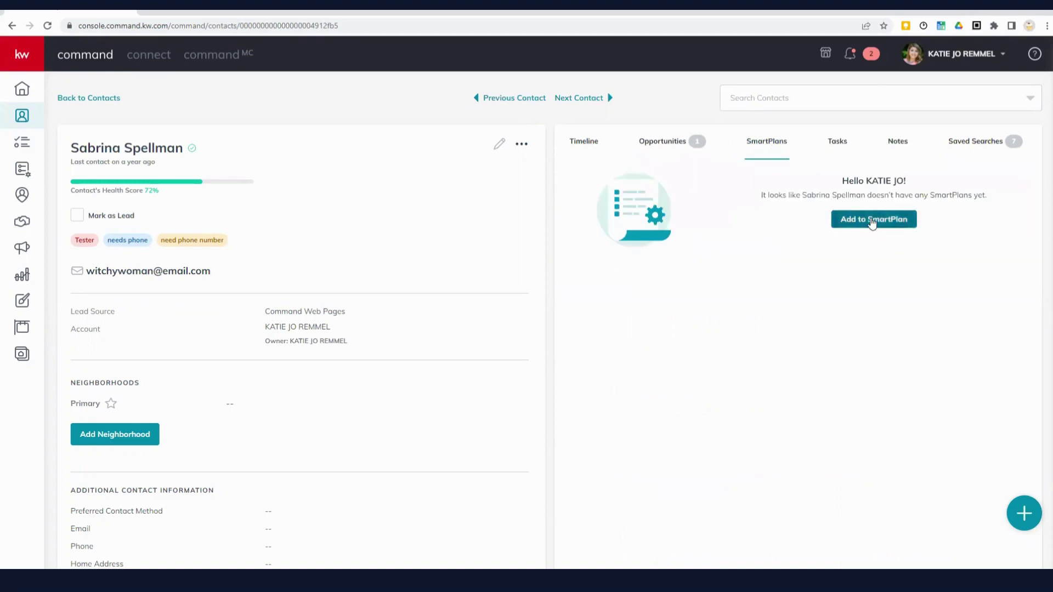
pyautogui.click(873, 220)
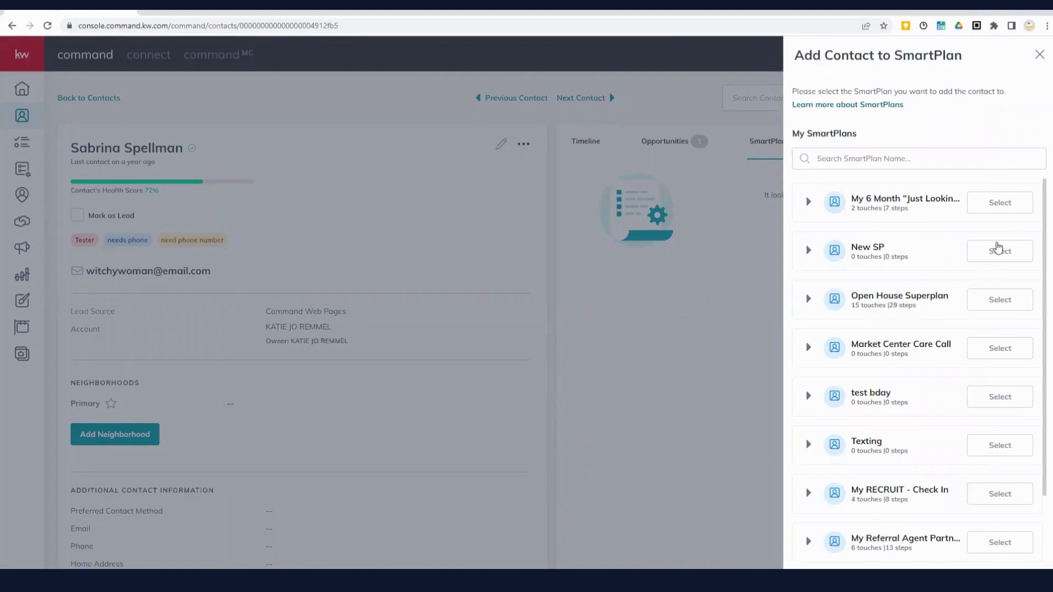
pyautogui.click(995, 207)
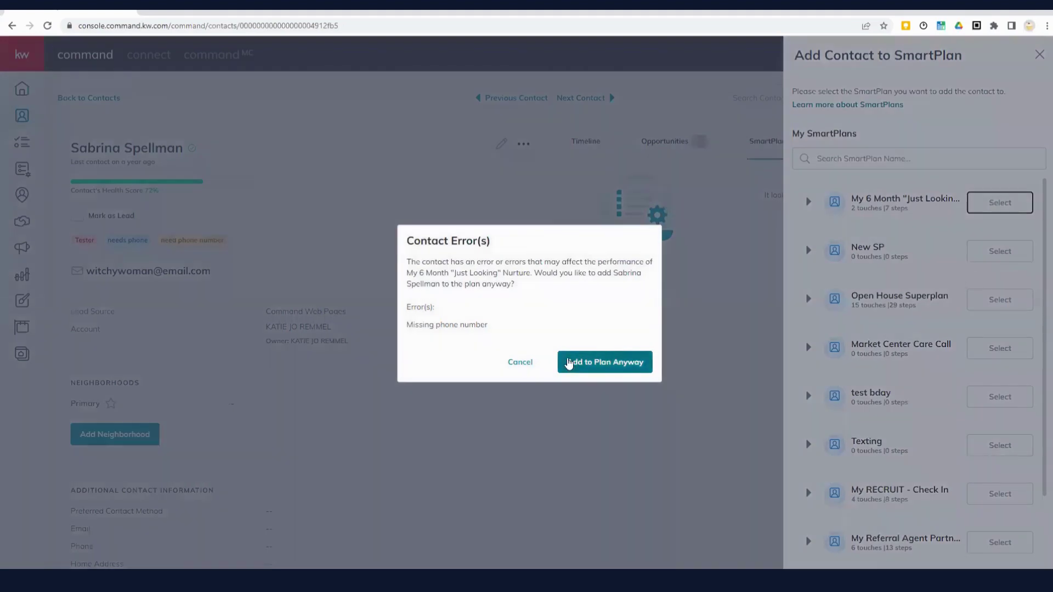
pyautogui.click(581, 364)
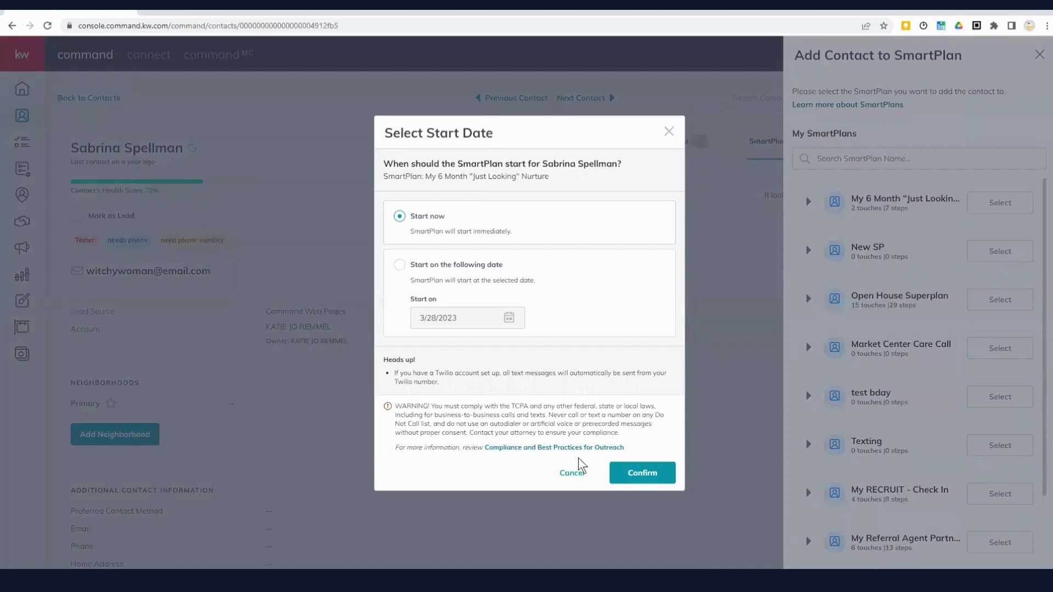
# Cancel the start date choice, close the SmartPlan selection and return to the contacts list.
pyautogui.click(572, 473)
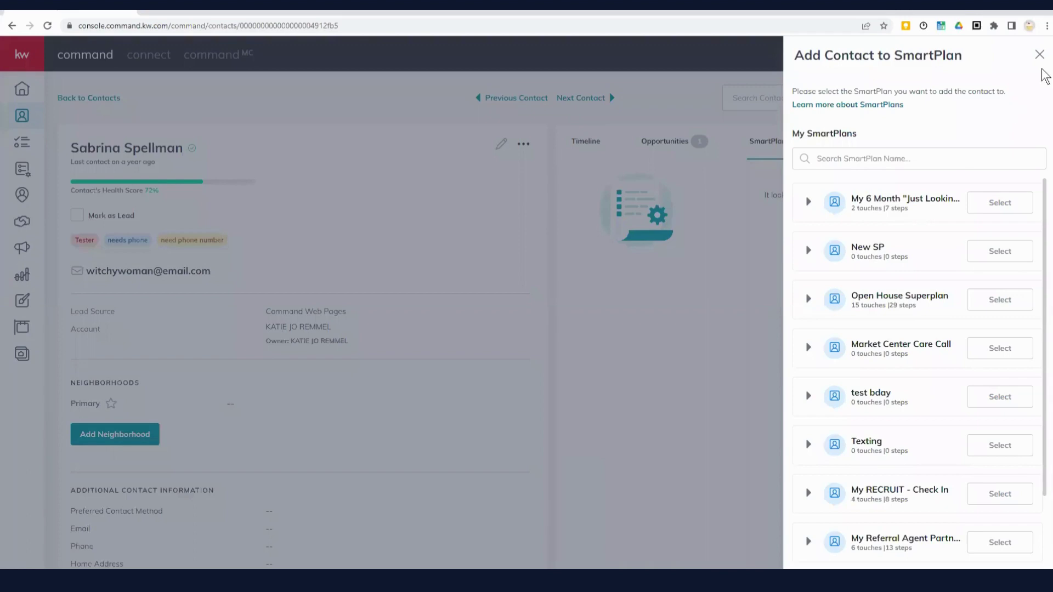
pyautogui.click(1039, 55)
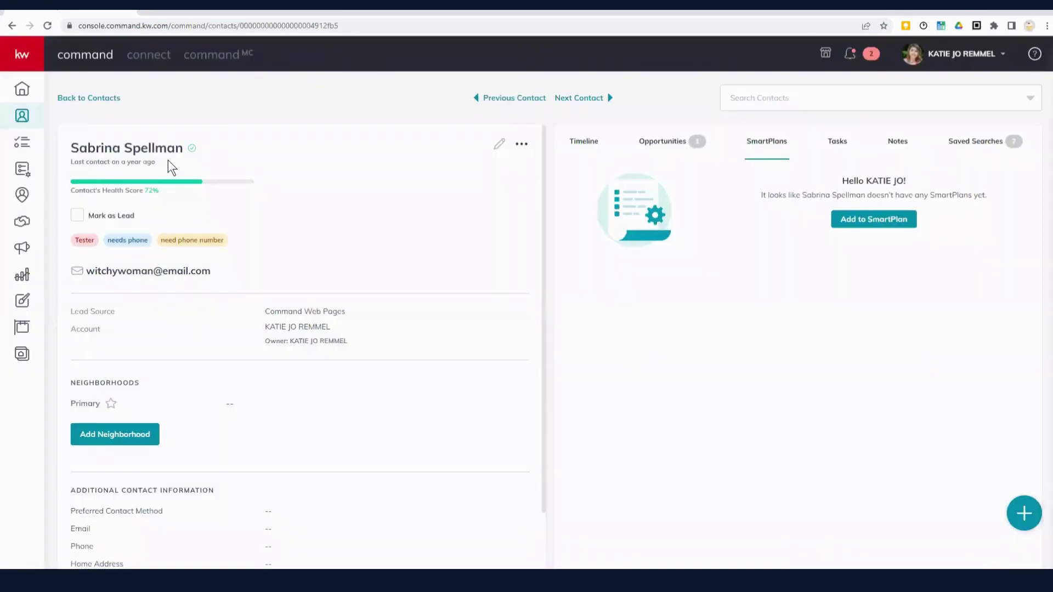
pyautogui.click(105, 101)
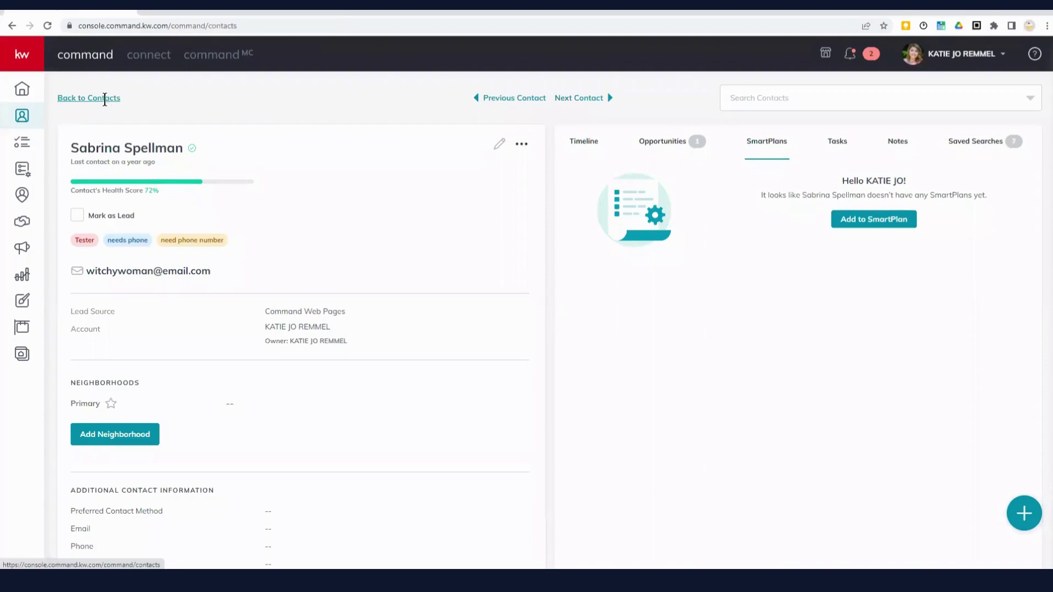